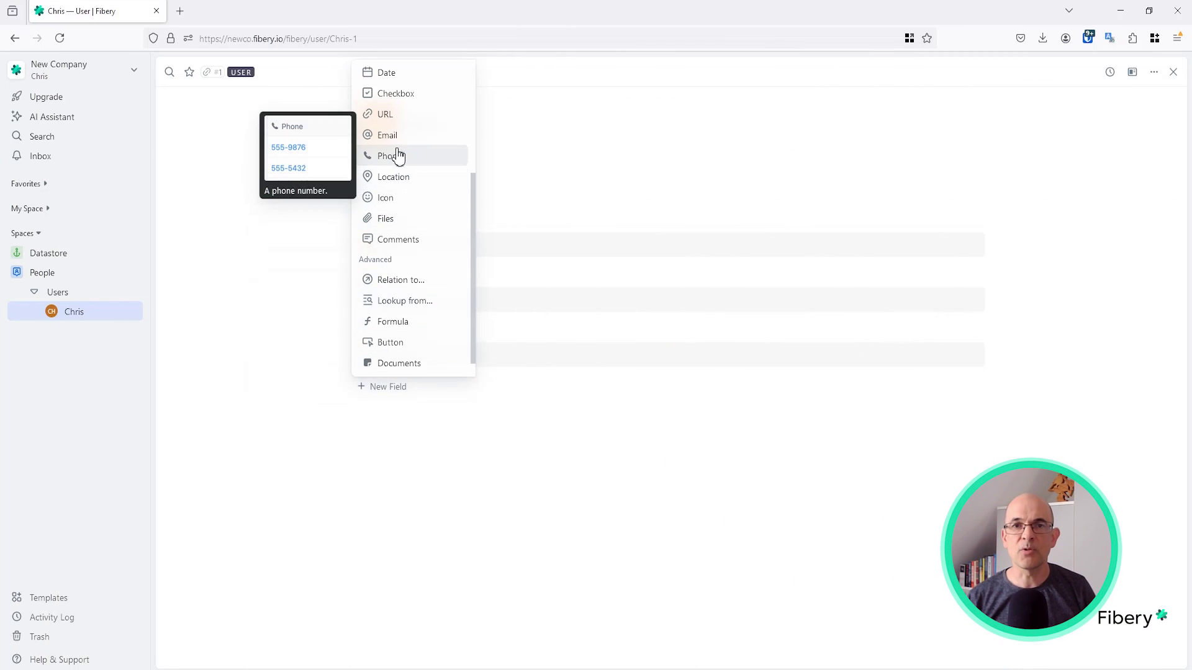
Step: Add a single-select Role field with options Project Manager and Developer
{"action": "left_click", "coordinate": [406, 149]}
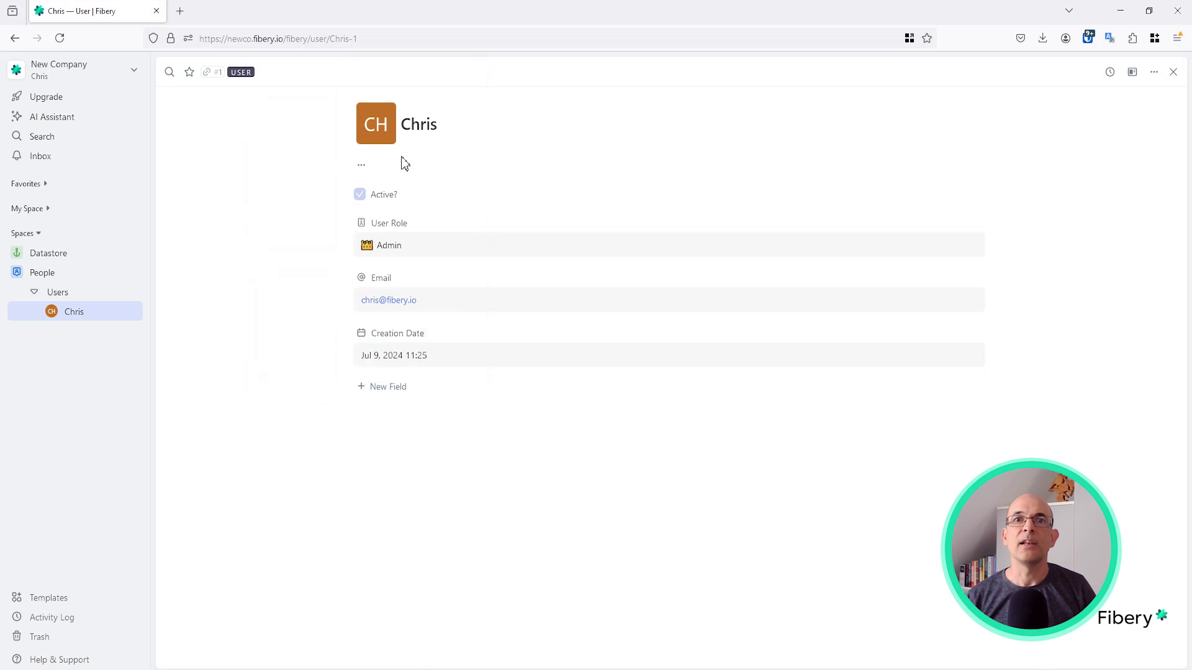
{"action": "type", "text": "Role"}
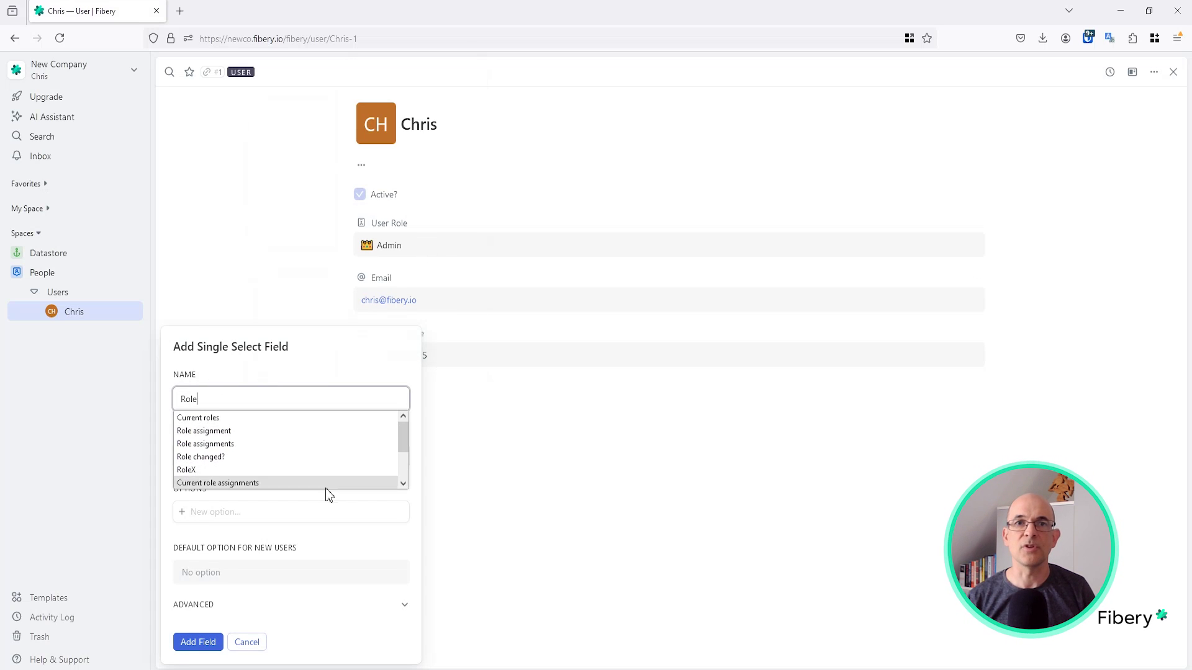
{"action": "left_click", "coordinate": [314, 514]}
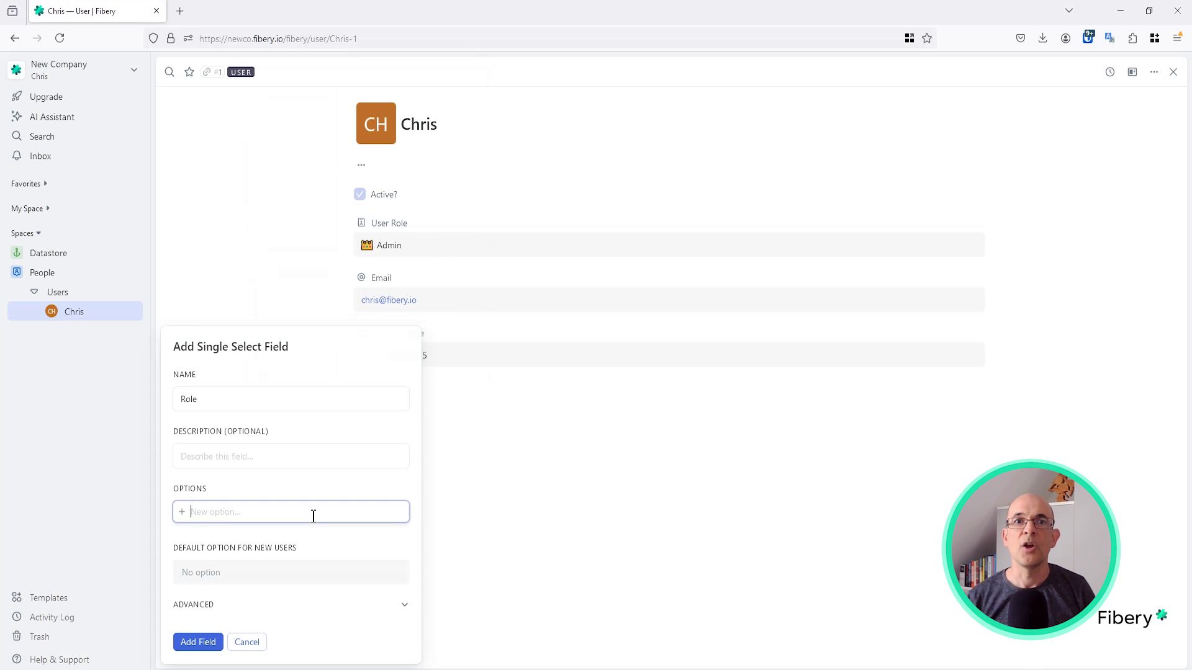
{"action": "type", "text": "Project Manager"}
{"action": "key", "text": "Return"}
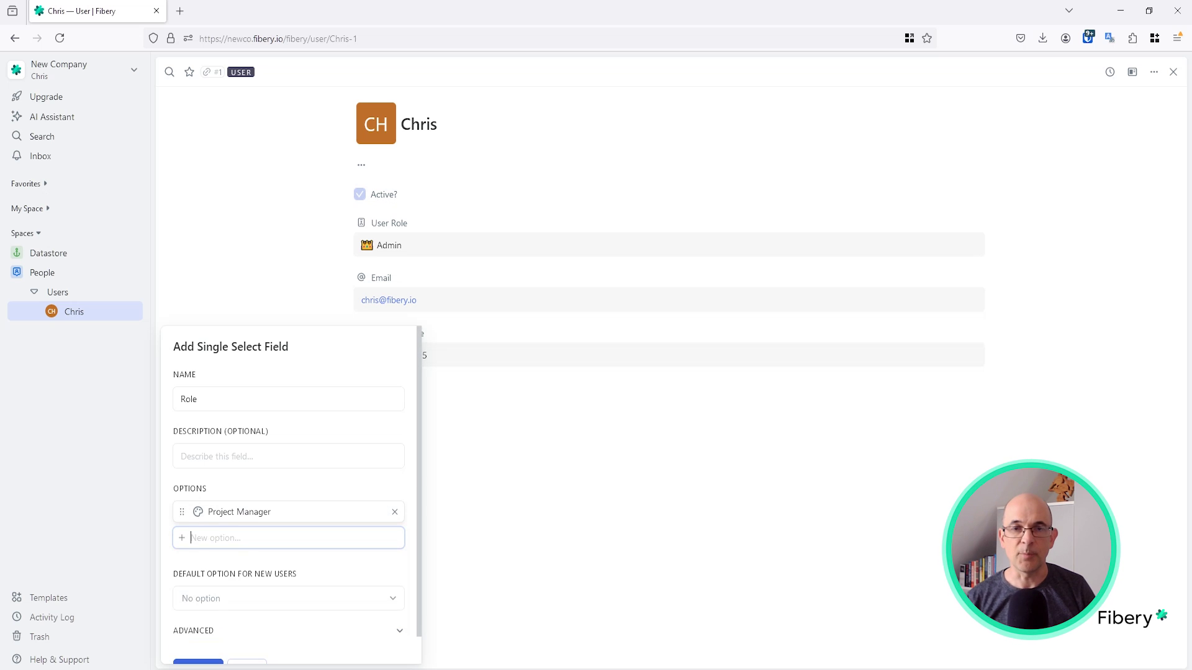
{"action": "type", "text": "Developer"}
{"action": "key", "text": "Return"}
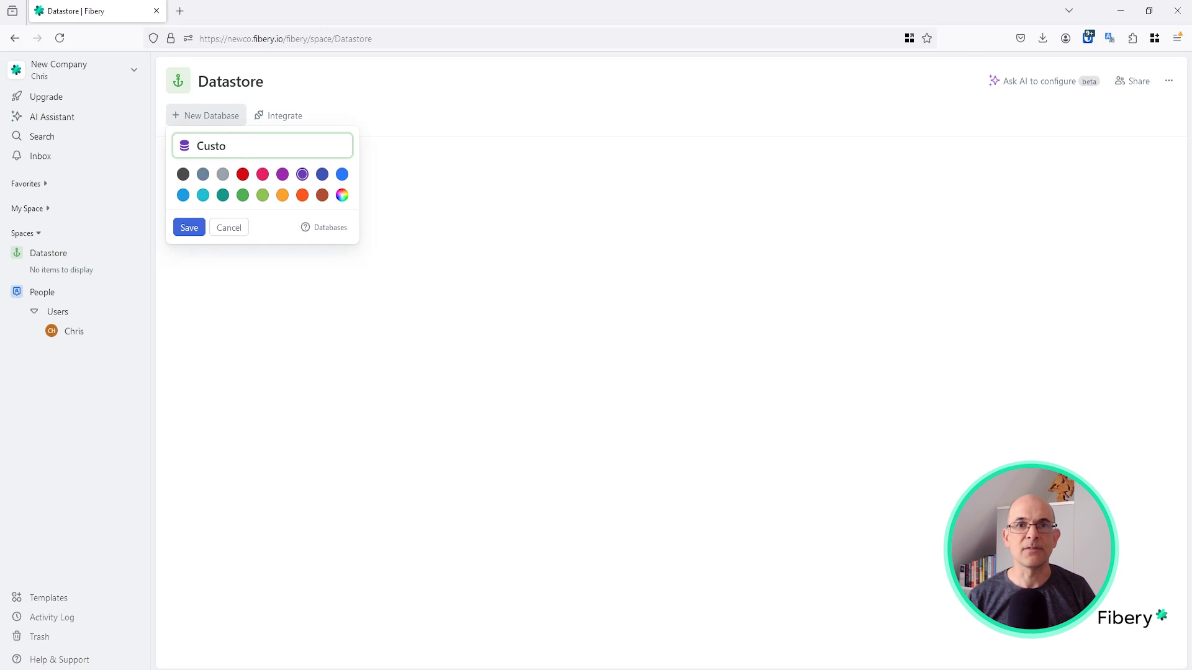
Step: Save the Customers database and give it a Location field and a single-select Segment field
{"action": "key", "text": "Return"}
{"action": "left_click", "coordinate": [1165, 164]}
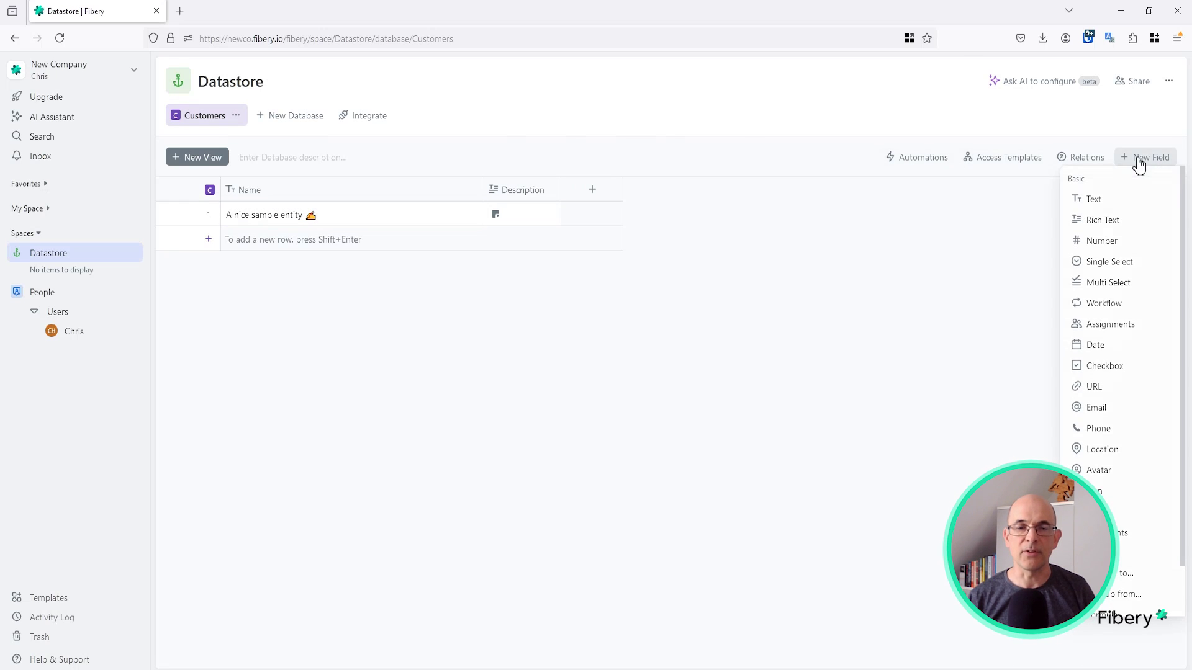
{"action": "left_click", "coordinate": [1113, 453]}
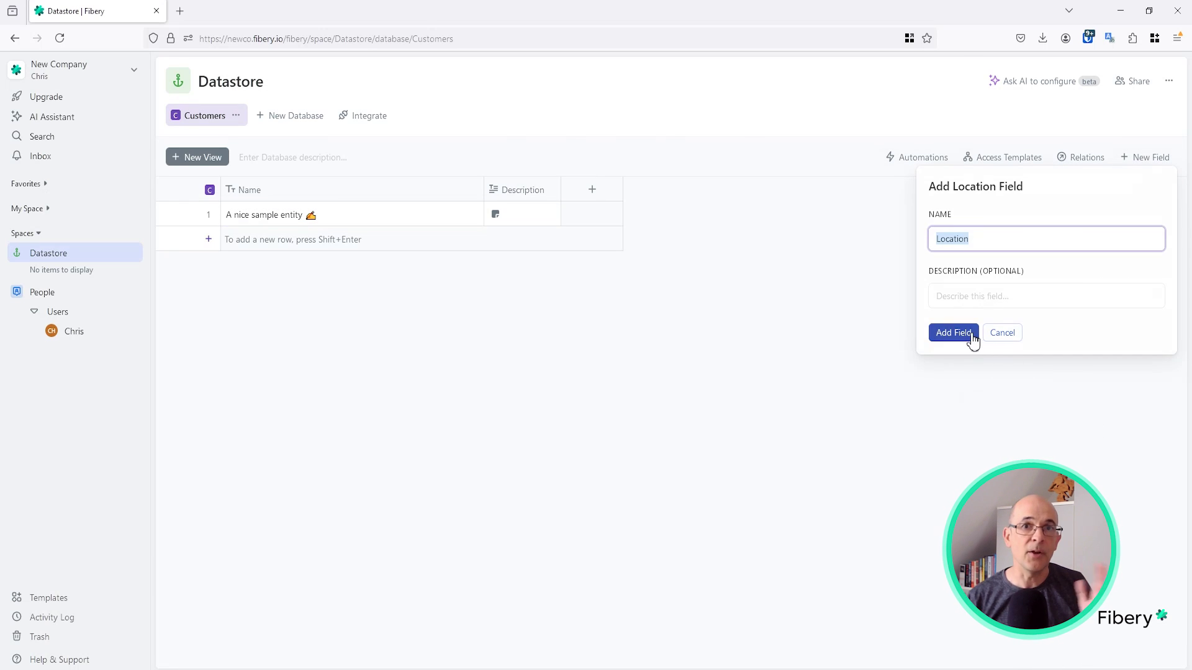
{"action": "left_click", "coordinate": [1146, 158]}
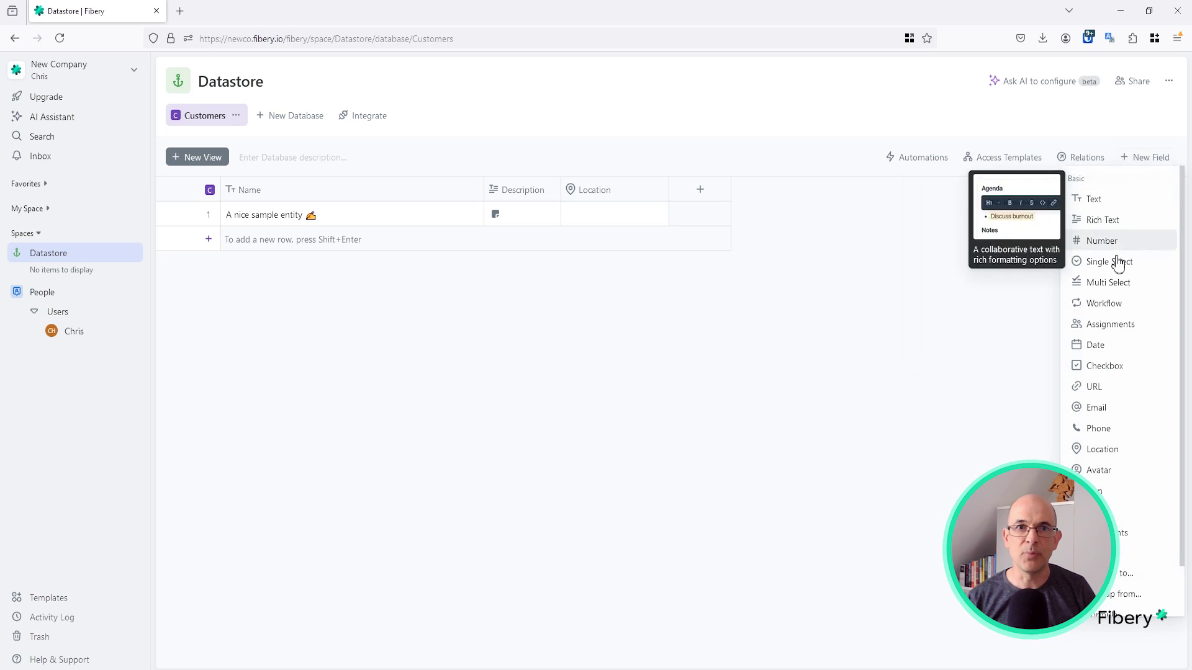
{"action": "left_click", "coordinate": [1117, 261]}
{"action": "type", "text": "Segment"}
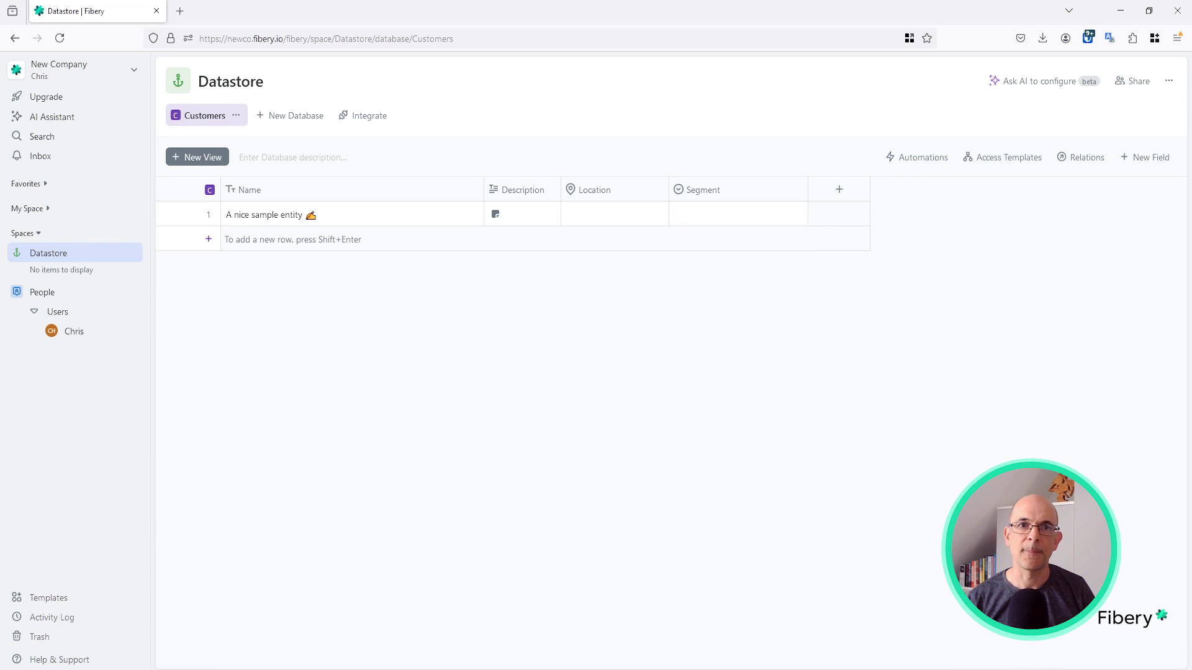
Step: Create Products, Projects and Releases databases in Datastore
{"action": "left_click", "coordinate": [290, 116]}
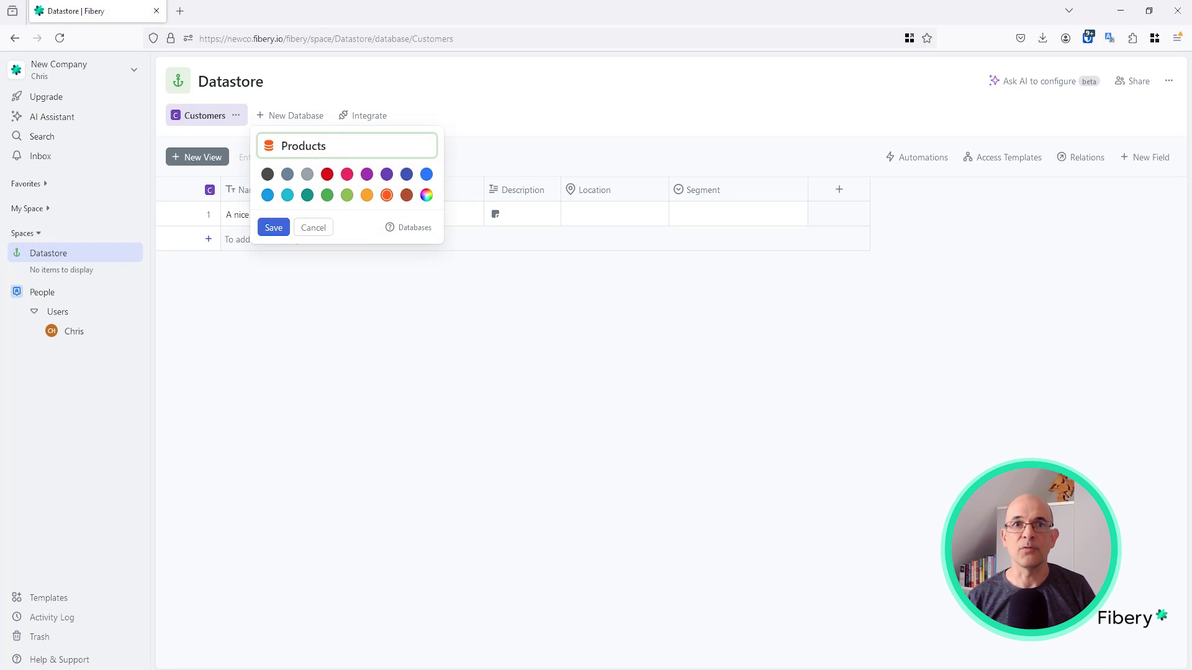
{"action": "type", "text": "Products"}
{"action": "key", "text": "Return"}
{"action": "left_click", "coordinate": [345, 118]}
{"action": "type", "text": "Projec"}
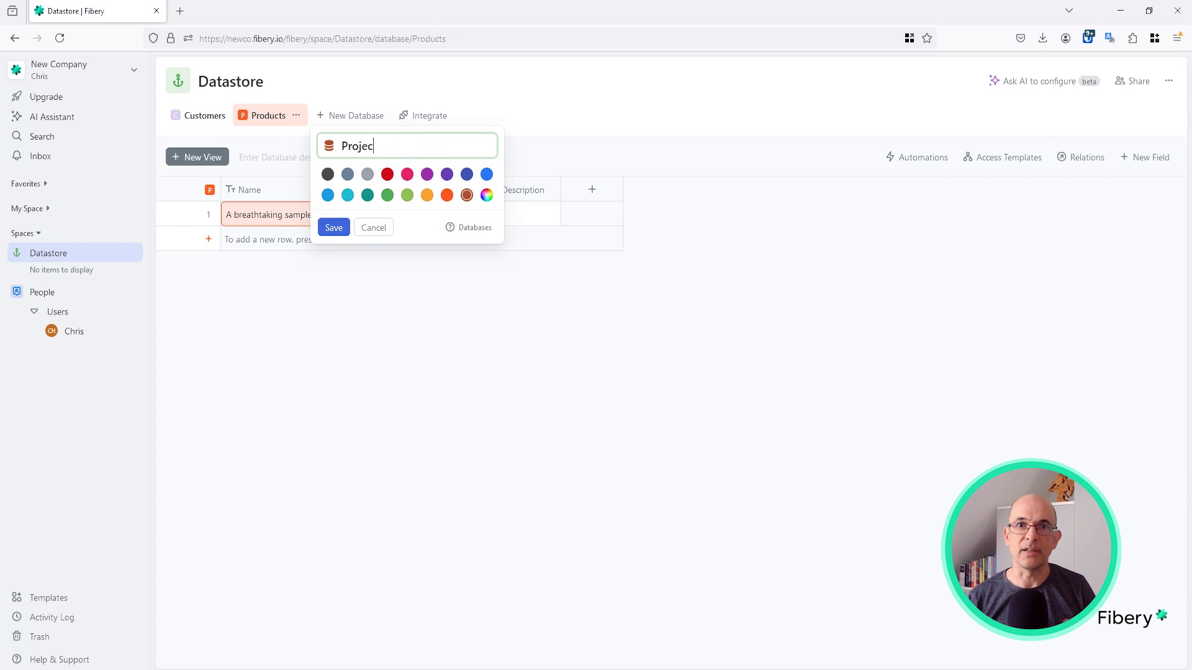
{"action": "type", "text": "ts"}
{"action": "key", "text": "Return"}
{"action": "left_click", "coordinate": [398, 118]}
{"action": "type", "text": "Relea"}
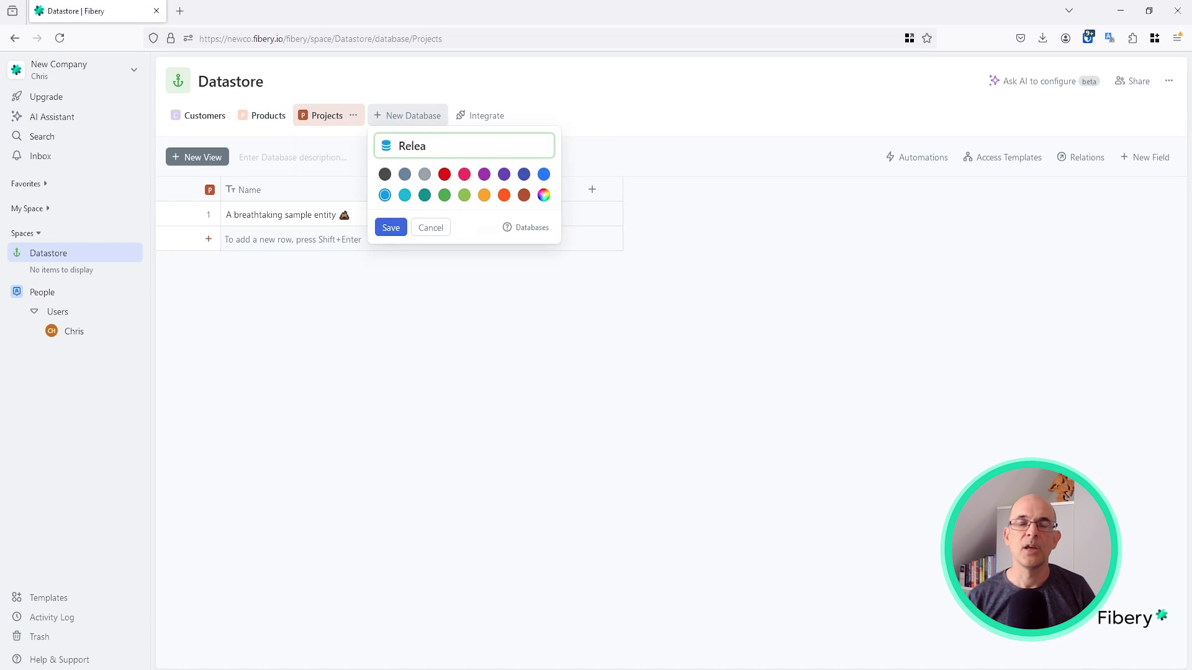
{"action": "type", "text": "ses"}
{"action": "key", "text": "Return"}
{"action": "left_click", "coordinate": [466, 116]}
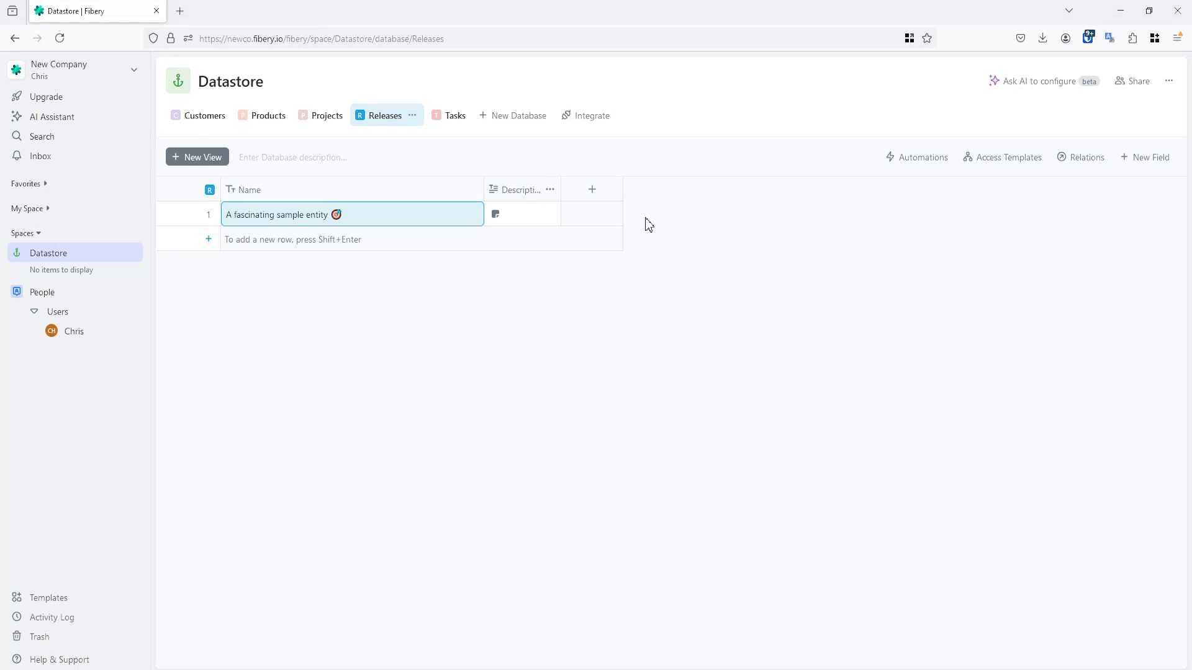
Step: Link Releases to Products as their parent database in the relations diagram
{"action": "left_click", "coordinate": [1085, 163]}
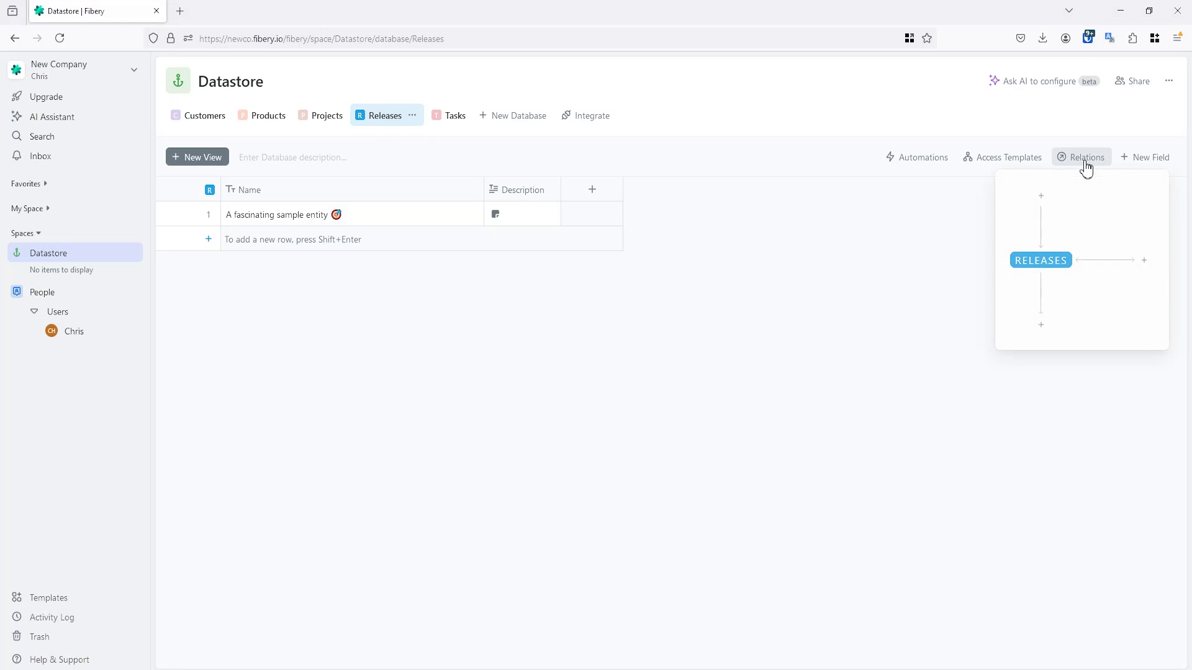
{"action": "left_click", "coordinate": [1042, 197]}
{"action": "left_click", "coordinate": [1061, 236]}
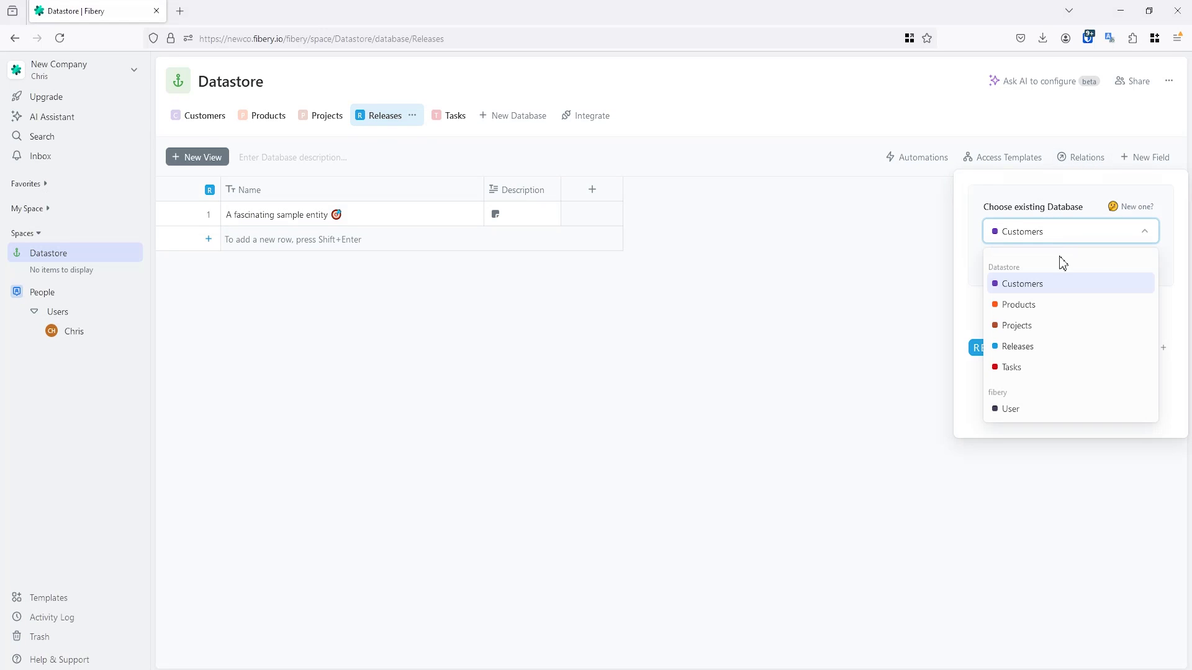
{"action": "left_click", "coordinate": [1038, 308]}
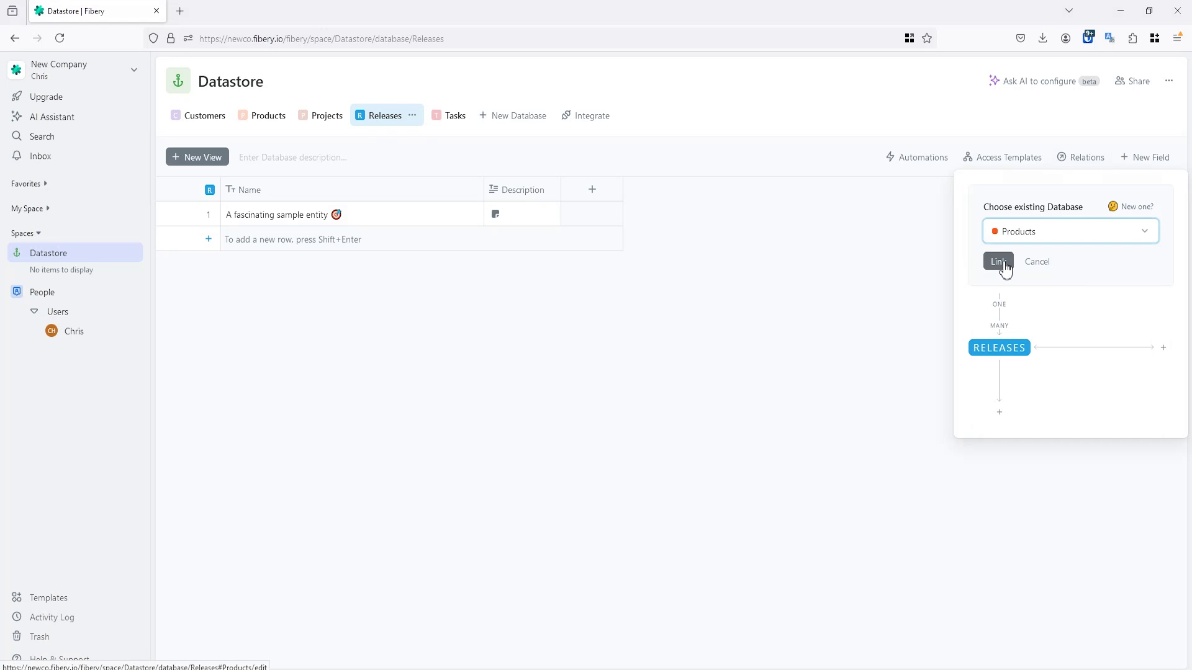
{"action": "left_click", "coordinate": [329, 315]}
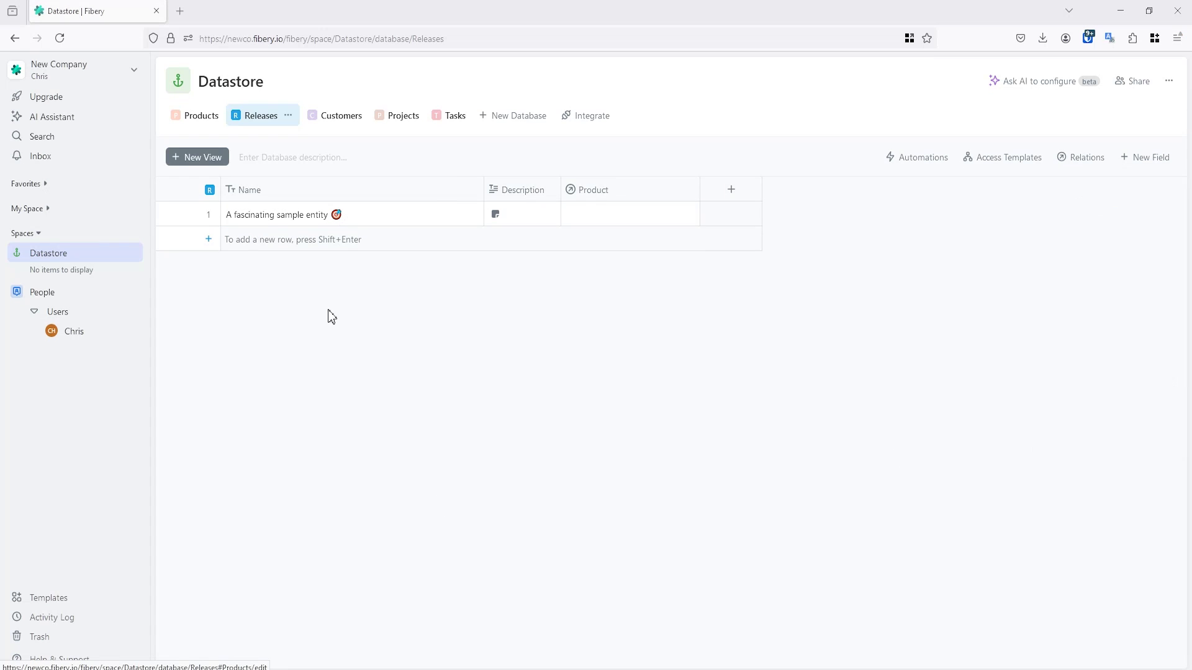
Step: Add a many-to-many relation from Products to Customers
{"action": "left_click", "coordinate": [204, 124]}
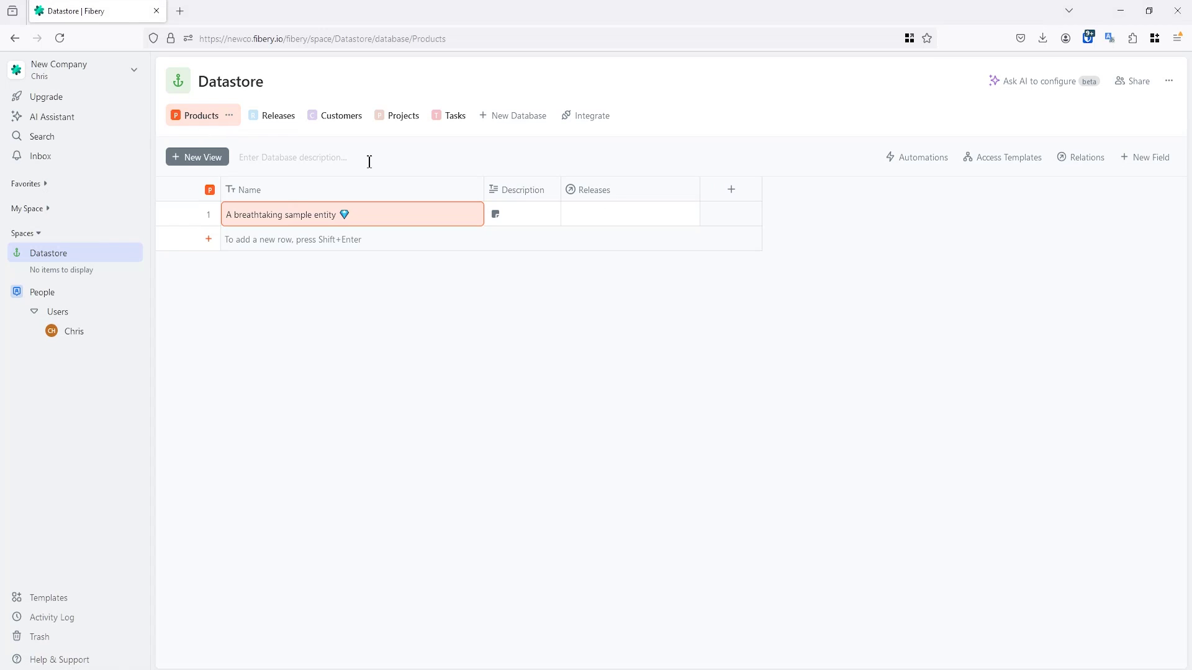
{"action": "left_click", "coordinate": [1158, 159]}
{"action": "left_click", "coordinate": [1110, 573]}
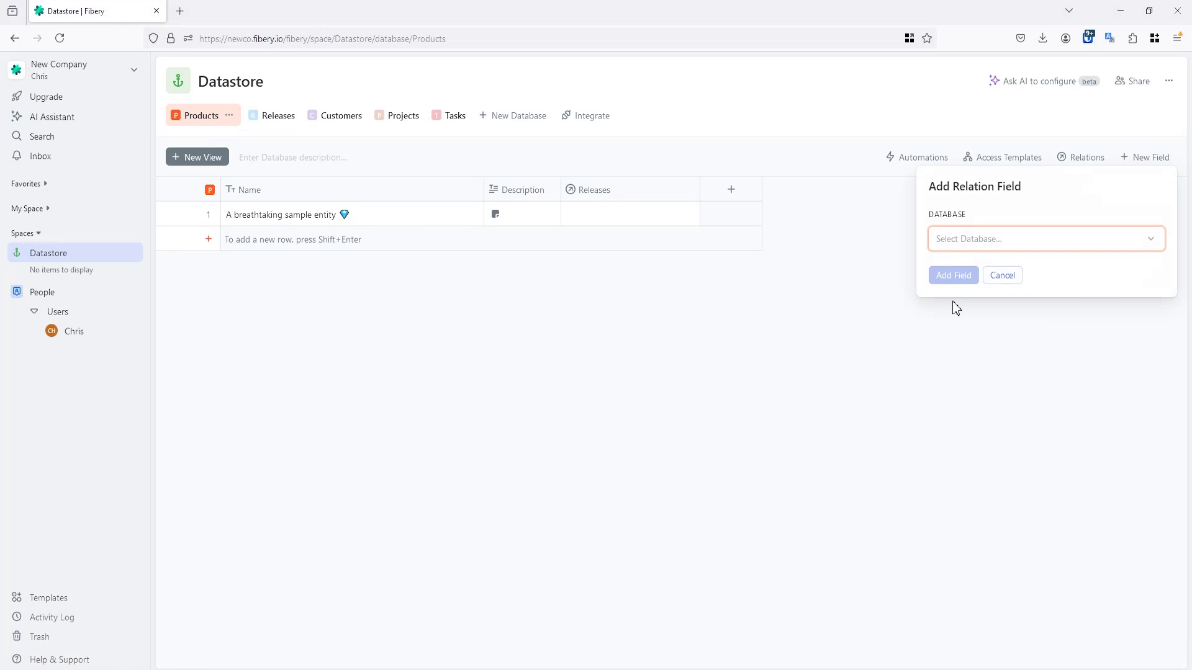
{"action": "left_click", "coordinate": [952, 239]}
{"action": "type", "text": "cus"}
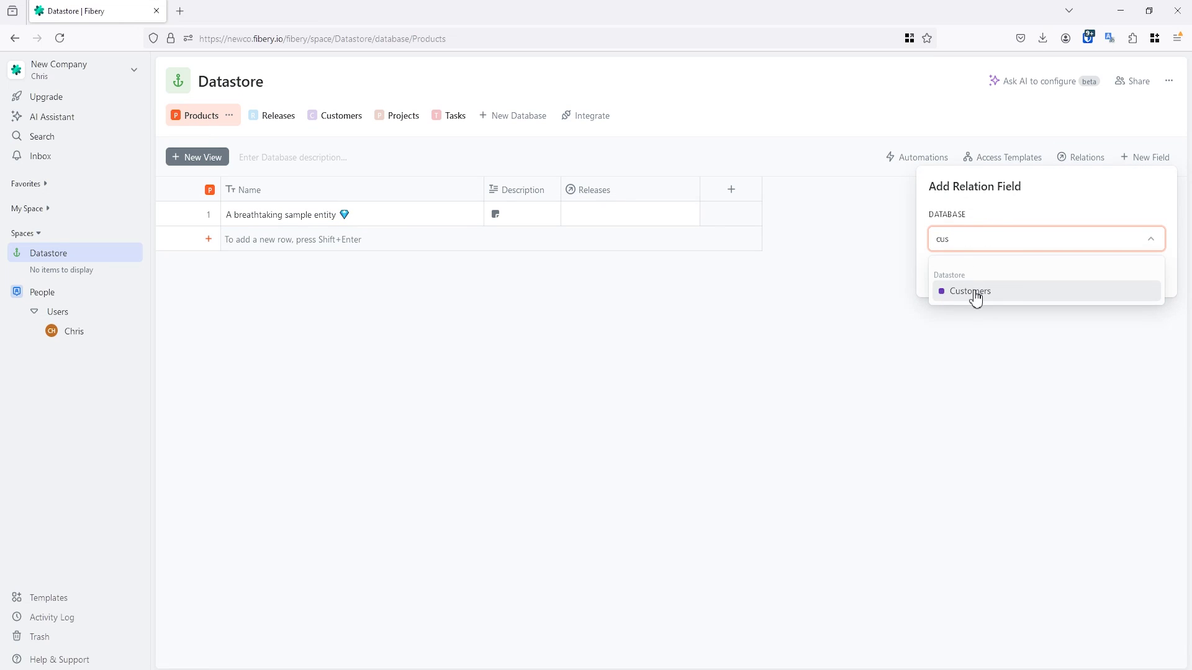
{"action": "left_click", "coordinate": [975, 297]}
{"action": "left_click", "coordinate": [1047, 333]}
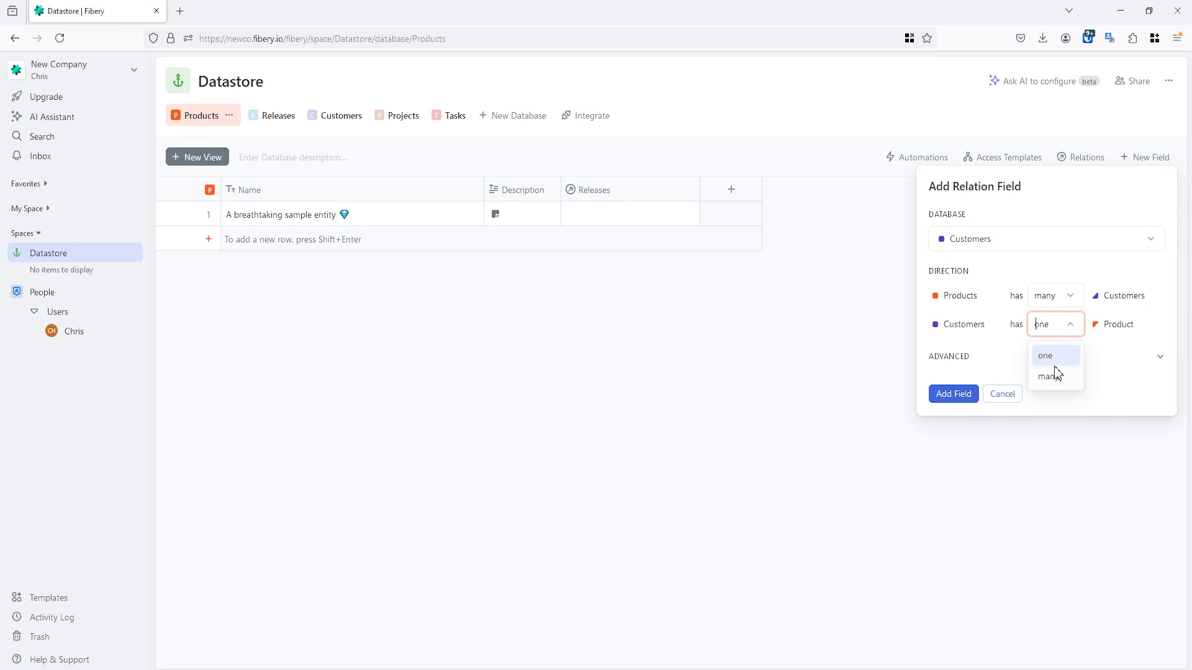
{"action": "left_click", "coordinate": [1054, 371]}
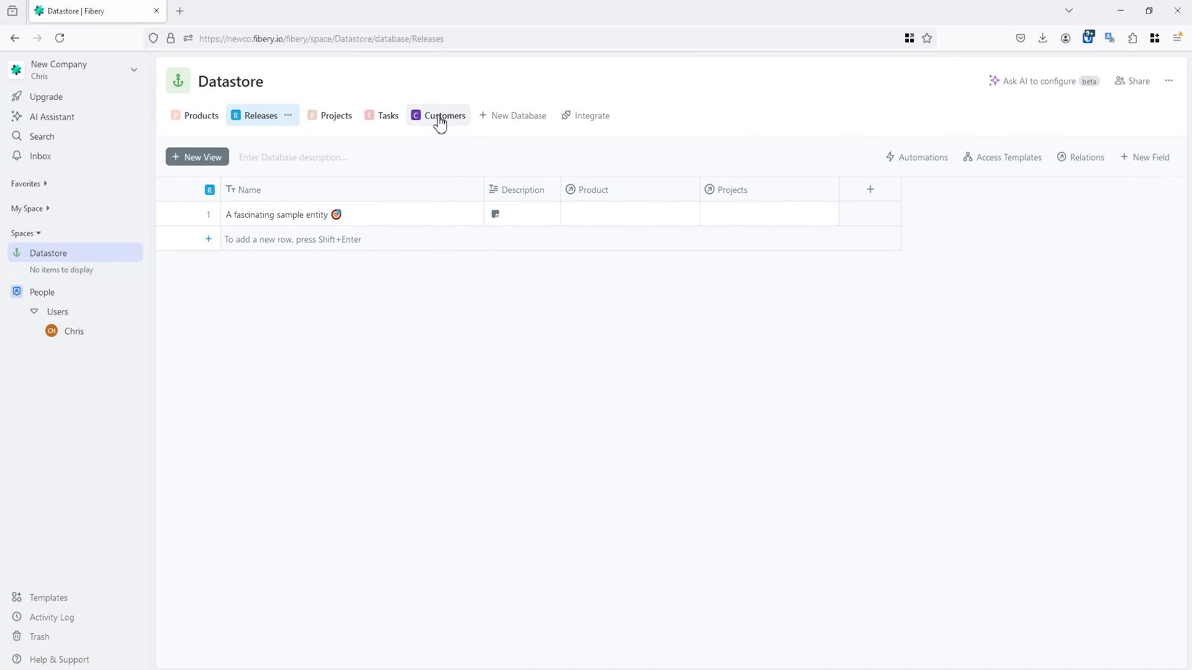
Step: Add a lookup field to Customers showing Releases through the Products relation
{"action": "left_click", "coordinate": [445, 124]}
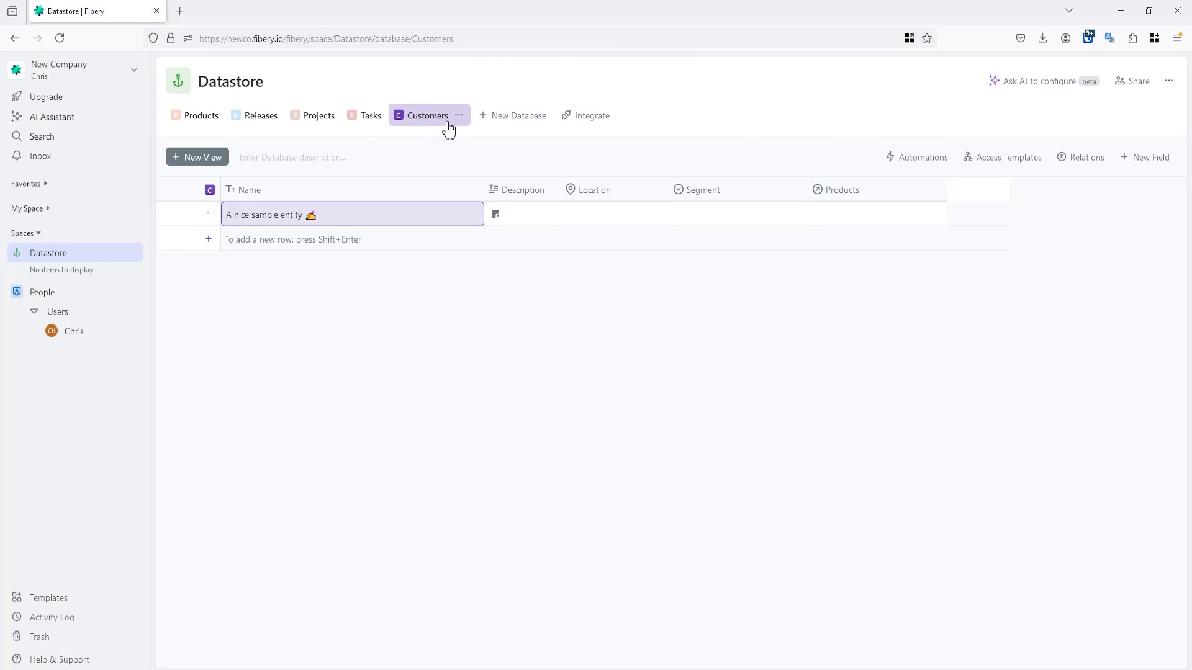
{"action": "left_click", "coordinate": [1140, 159]}
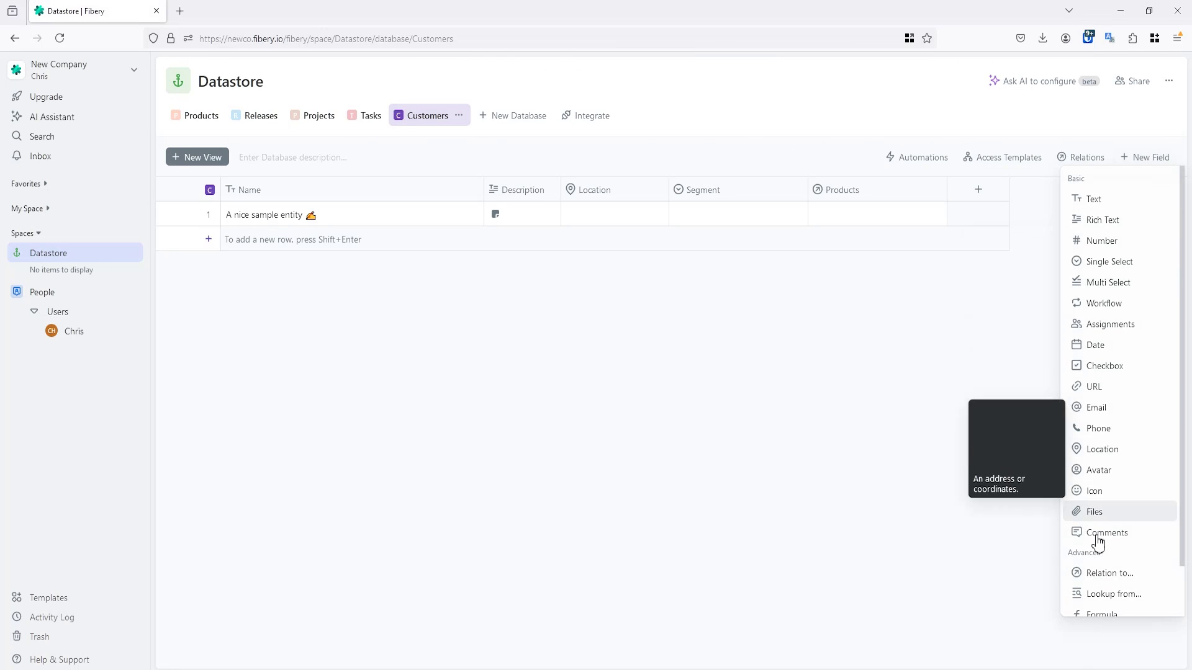
{"action": "left_click", "coordinate": [1116, 595]}
{"action": "left_click", "coordinate": [971, 238]}
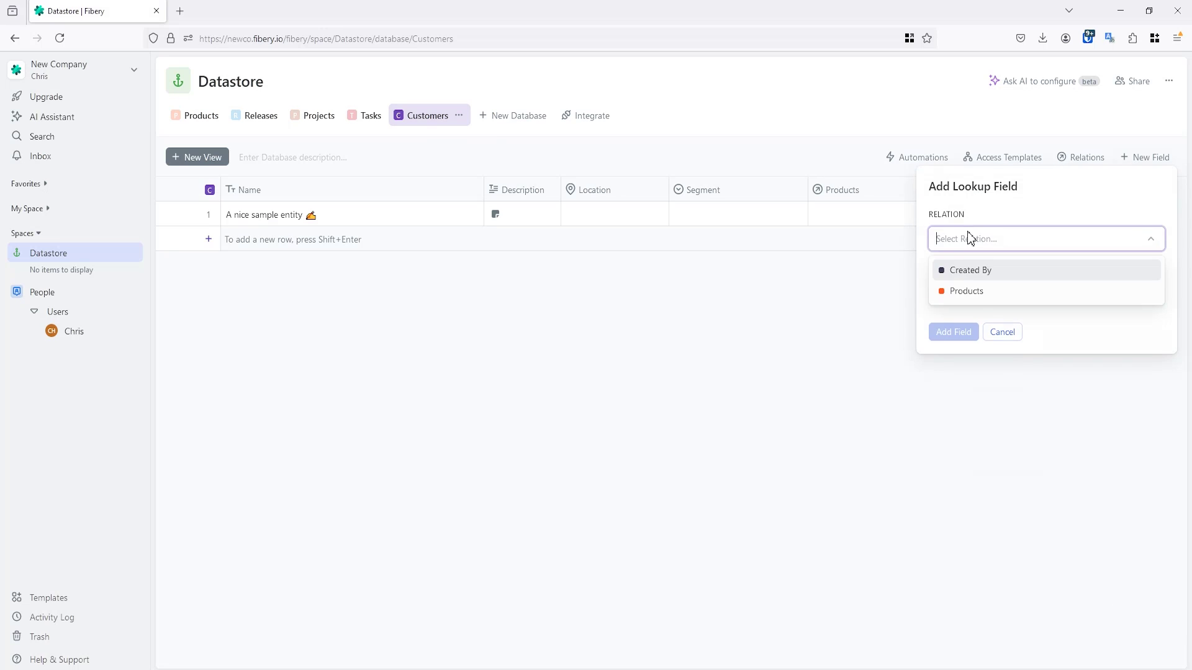
{"action": "left_click", "coordinate": [978, 290]}
{"action": "left_click", "coordinate": [986, 295]}
{"action": "left_click", "coordinate": [993, 391]}
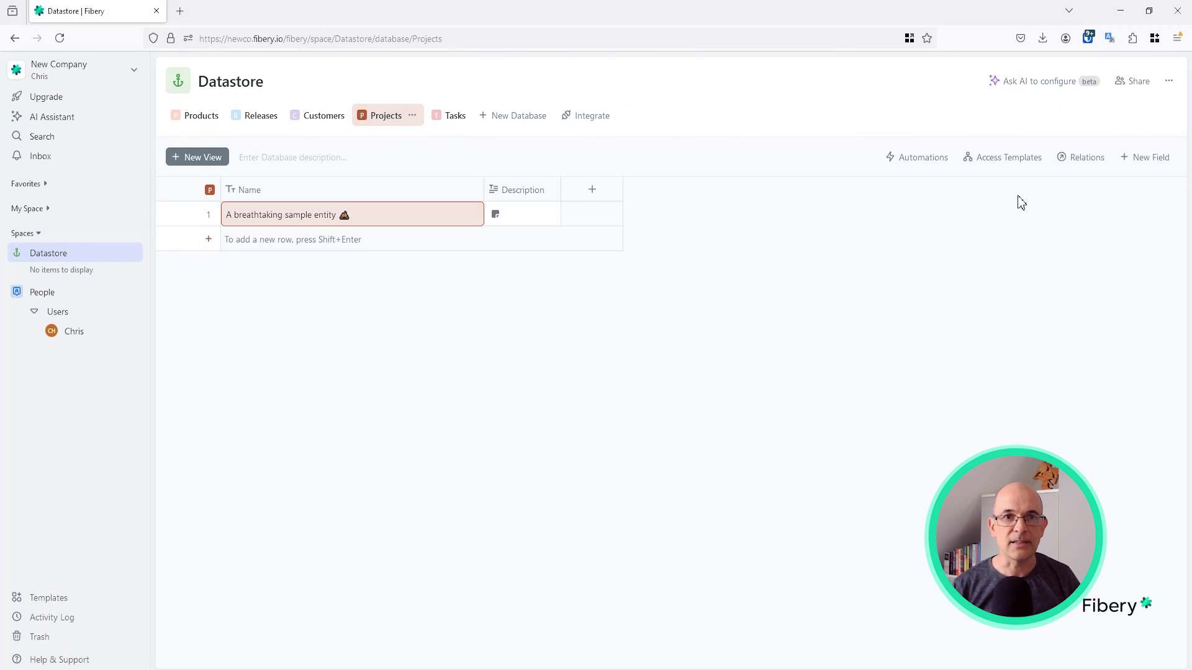
Step: Link the existing Releases database to Projects in the relations diagram
{"action": "left_click", "coordinate": [1089, 160]}
{"action": "left_click", "coordinate": [1045, 197]}
{"action": "left_click", "coordinate": [1059, 234]}
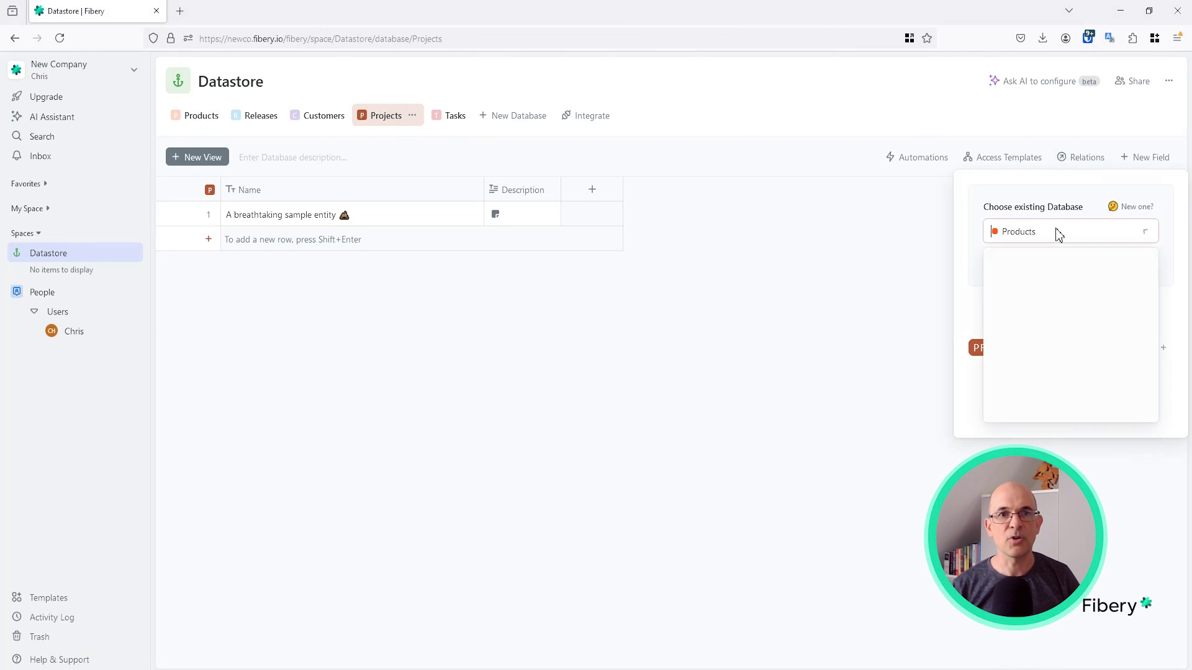
{"action": "left_click", "coordinate": [1045, 304]}
{"action": "left_click", "coordinate": [1003, 263]}
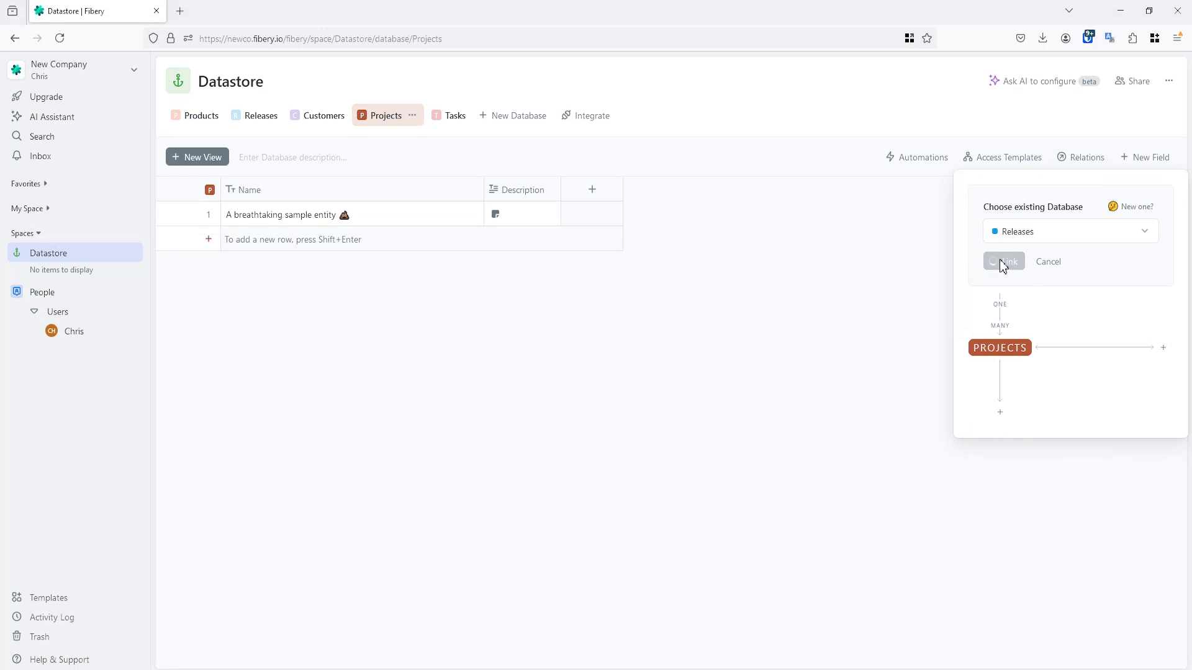
Step: Link Tasks below Projects as a child database
{"action": "left_click", "coordinate": [1041, 347]}
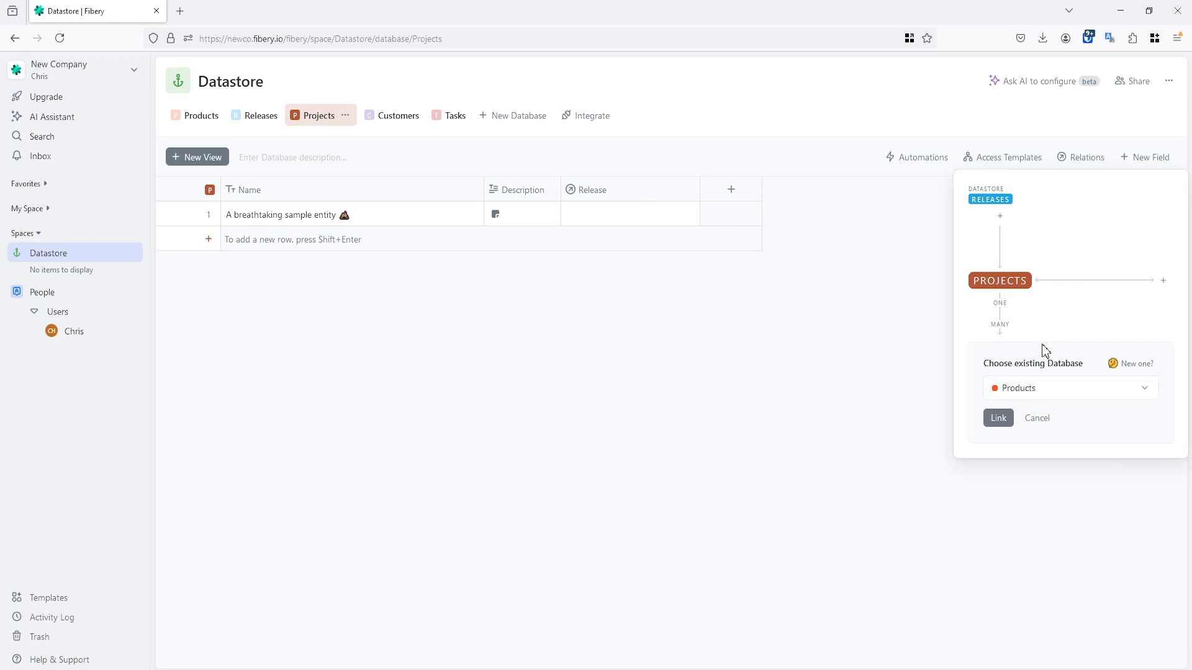
{"action": "left_click", "coordinate": [1043, 393]}
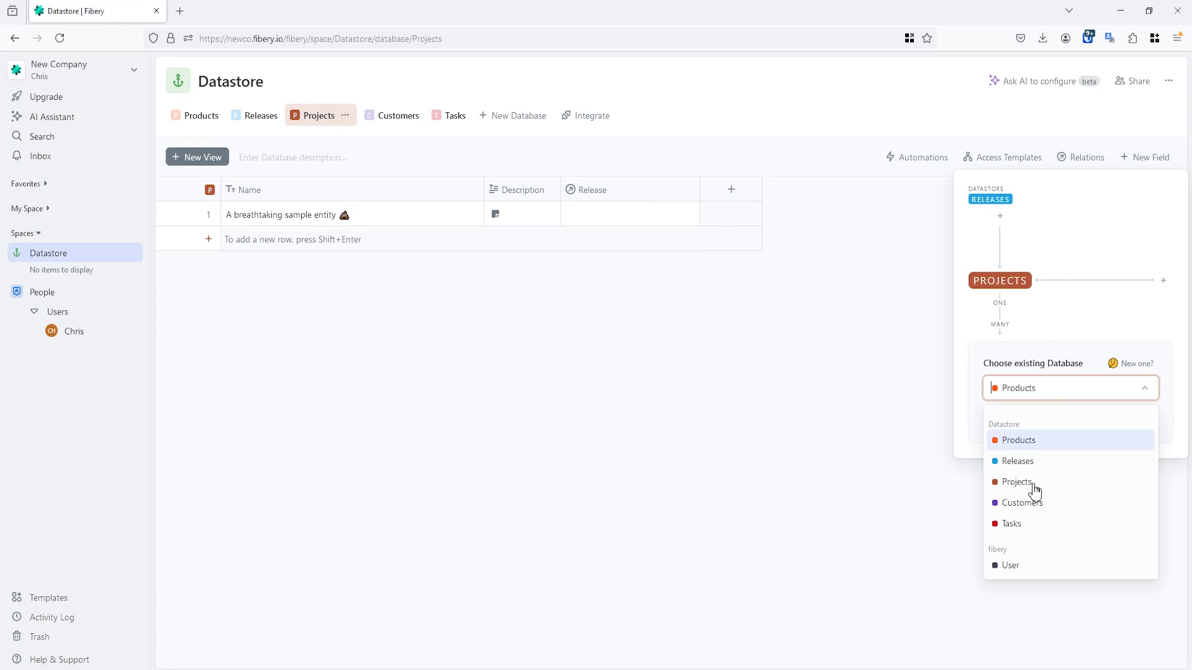
{"action": "left_click", "coordinate": [1036, 524]}
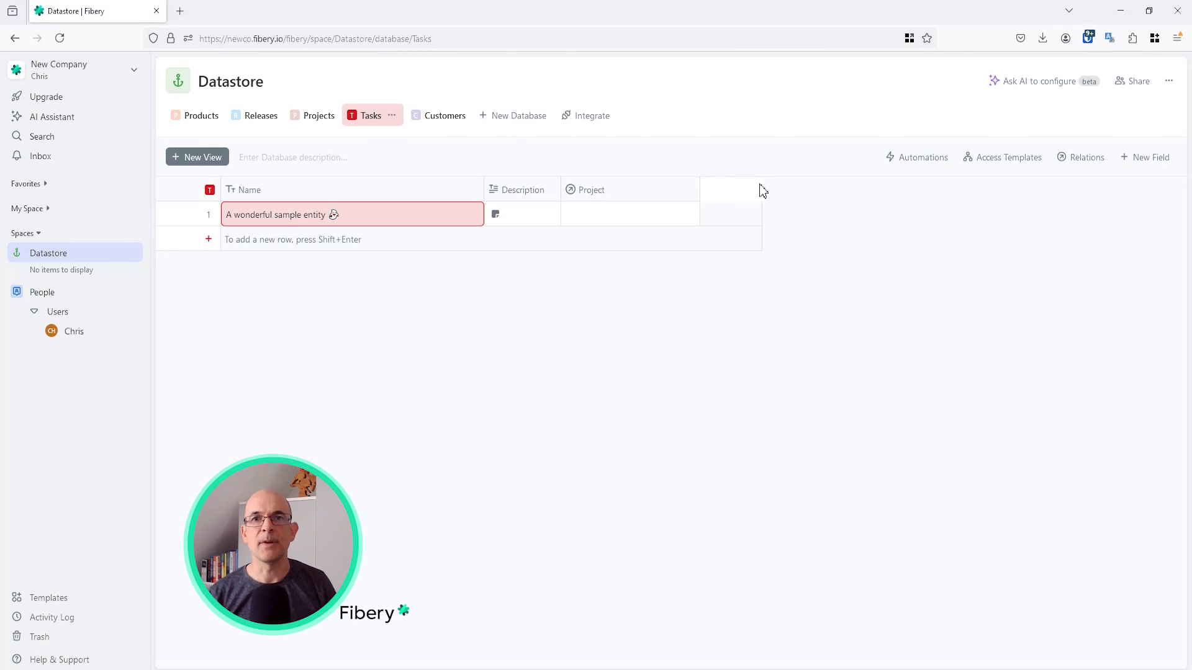
Step: Add an Assignees field to the Tasks database
{"action": "left_click", "coordinate": [1133, 173]}
{"action": "left_click", "coordinate": [1137, 327]}
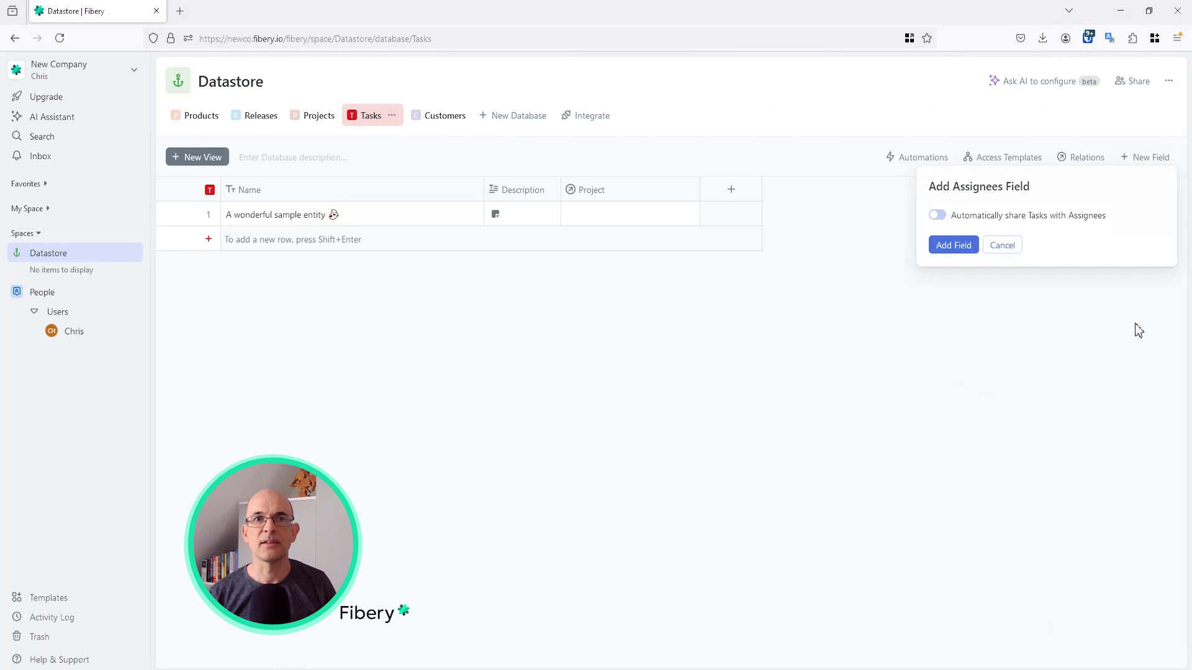
{"action": "left_click", "coordinate": [956, 248]}
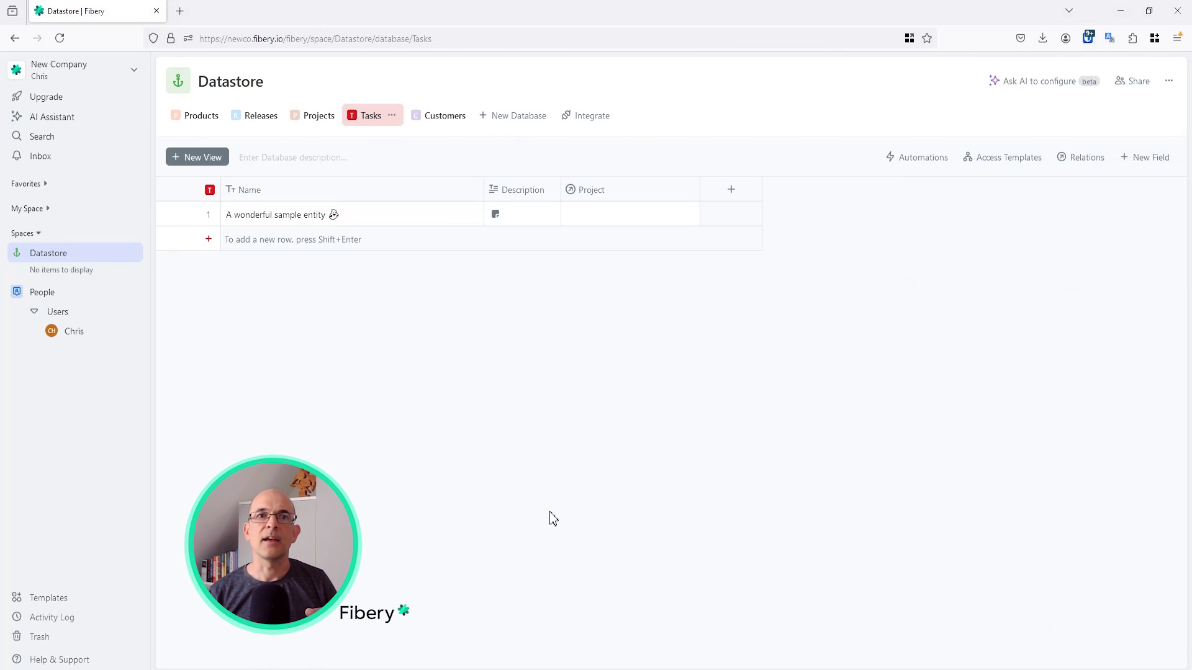
Step: Add a lookup field to Projects showing Assignees through the Tasks relation
{"action": "left_click", "coordinate": [305, 118]}
{"action": "left_click", "coordinate": [1136, 162]}
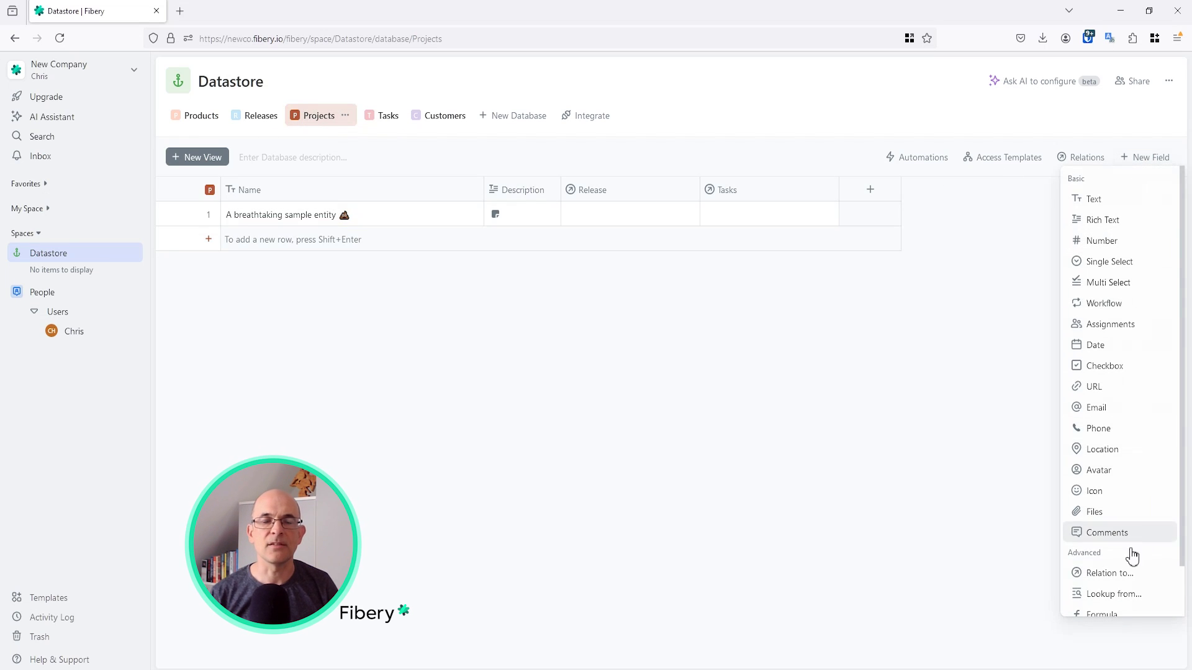
{"action": "left_click", "coordinate": [1137, 596]}
{"action": "left_click", "coordinate": [964, 241]}
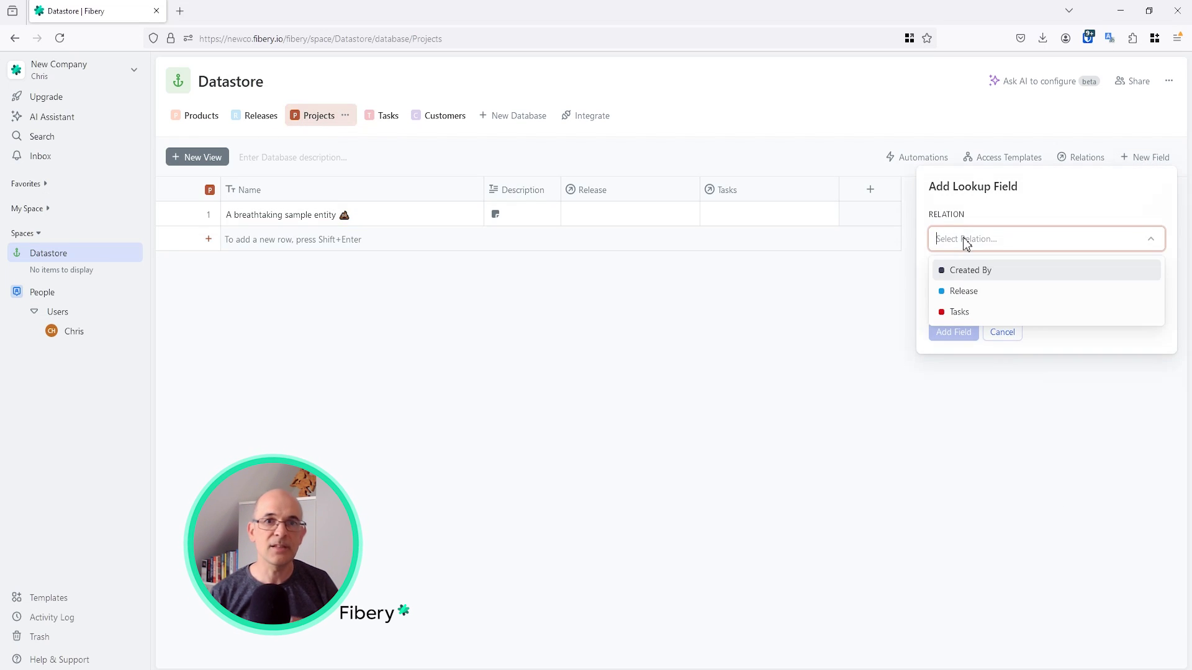
{"action": "left_click", "coordinate": [975, 314]}
{"action": "left_click", "coordinate": [973, 304]}
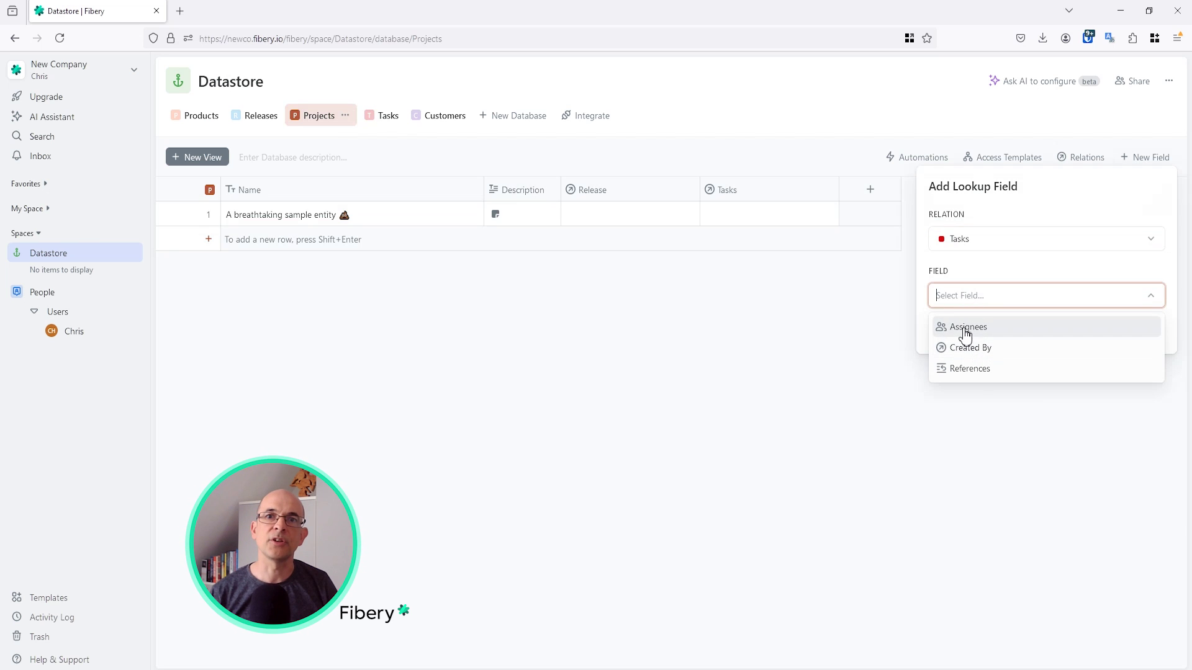
{"action": "left_click", "coordinate": [965, 329]}
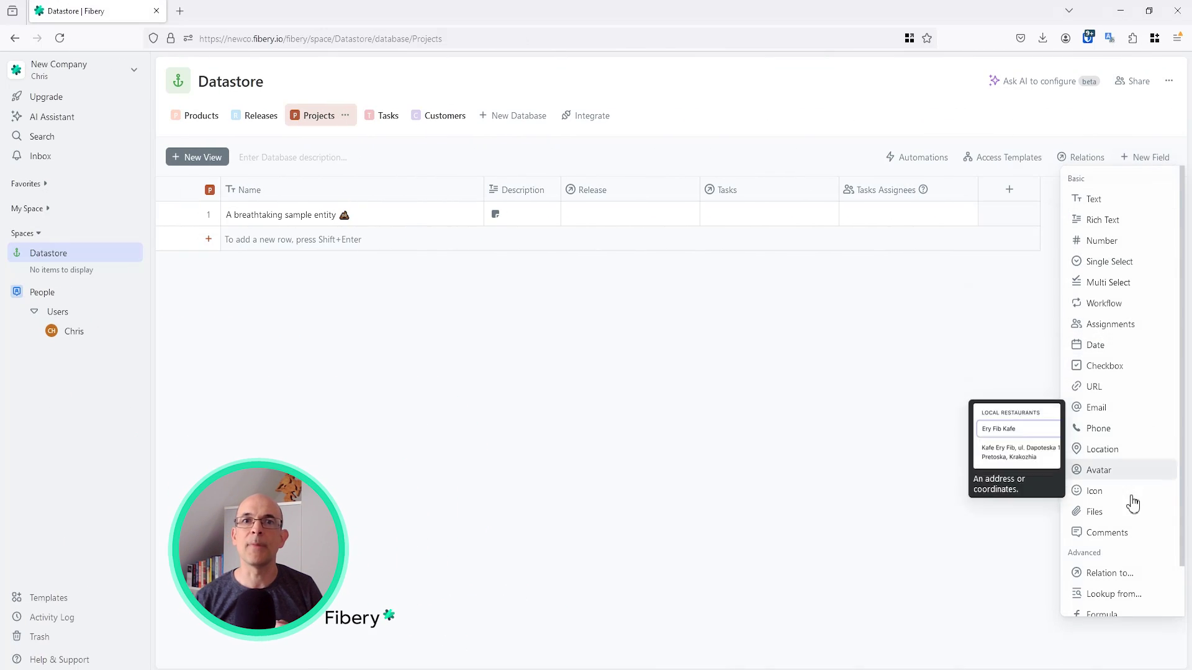
Step: Add an Owner relation to user where each project has one user and users have many
{"action": "left_click", "coordinate": [1114, 573]}
{"action": "left_click", "coordinate": [970, 240]}
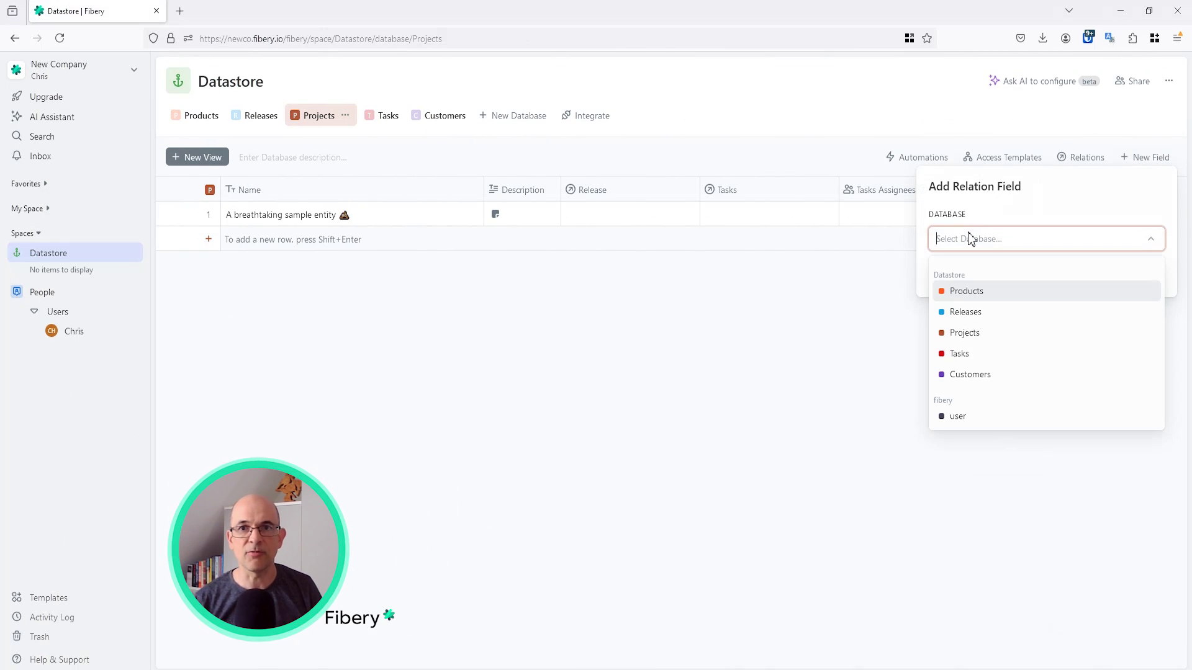
{"action": "type", "text": "user"}
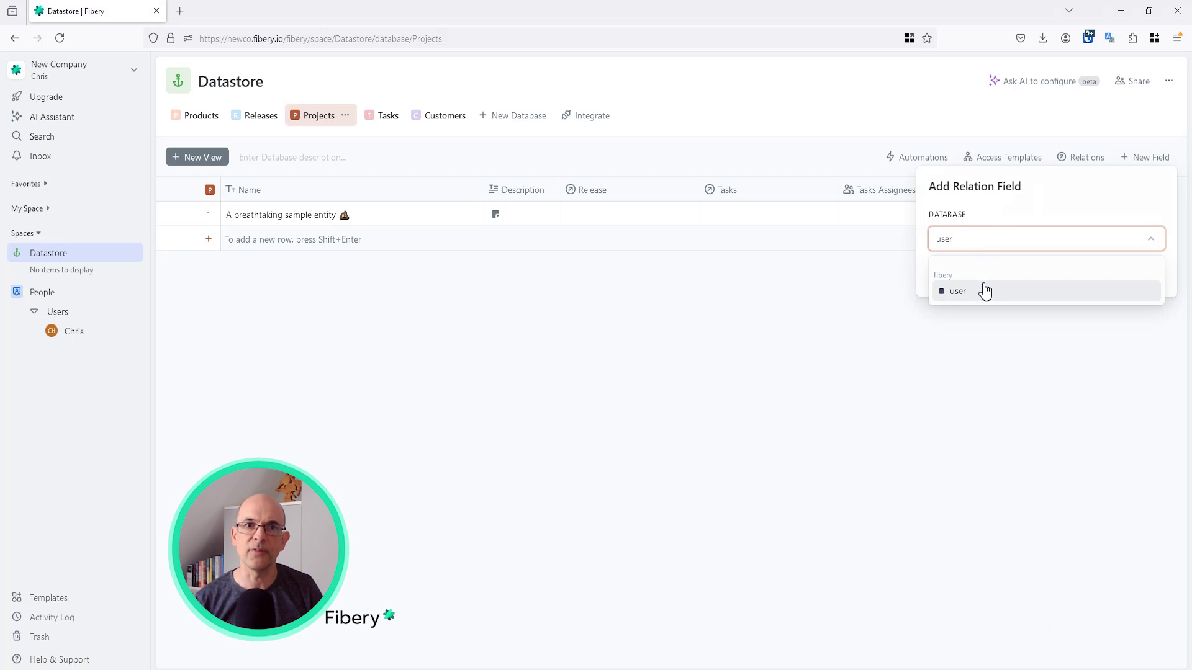
{"action": "left_click", "coordinate": [984, 291]}
{"action": "left_click", "coordinate": [1045, 297]}
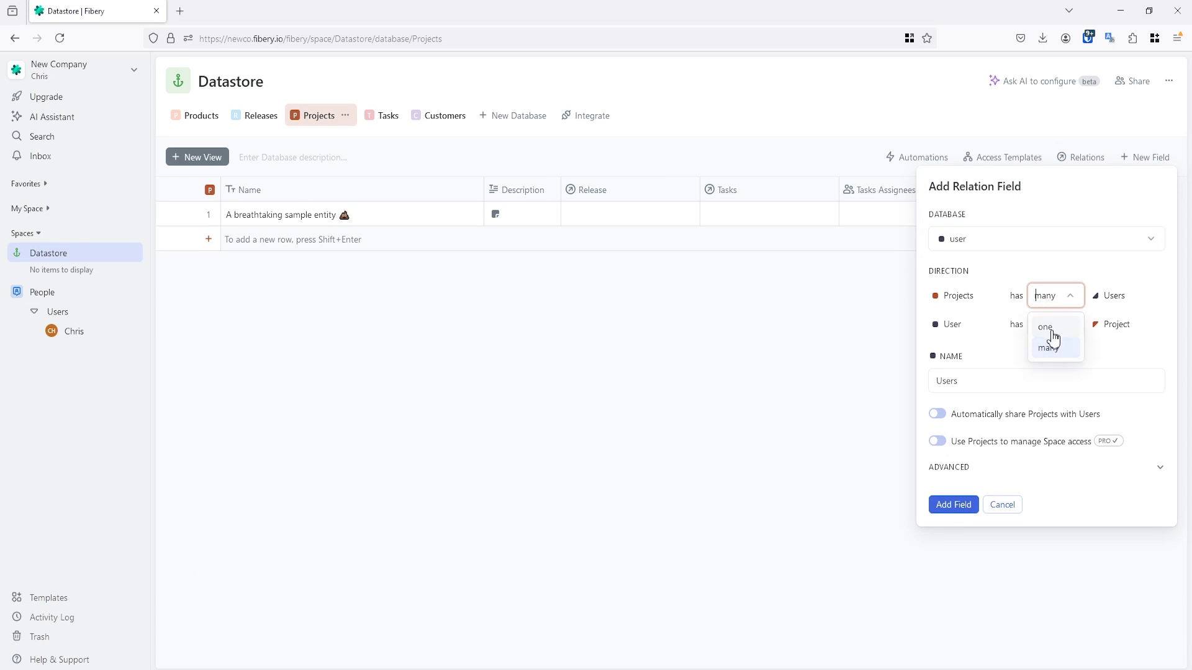
{"action": "left_click", "coordinate": [1053, 337]}
{"action": "left_click", "coordinate": [1055, 377]}
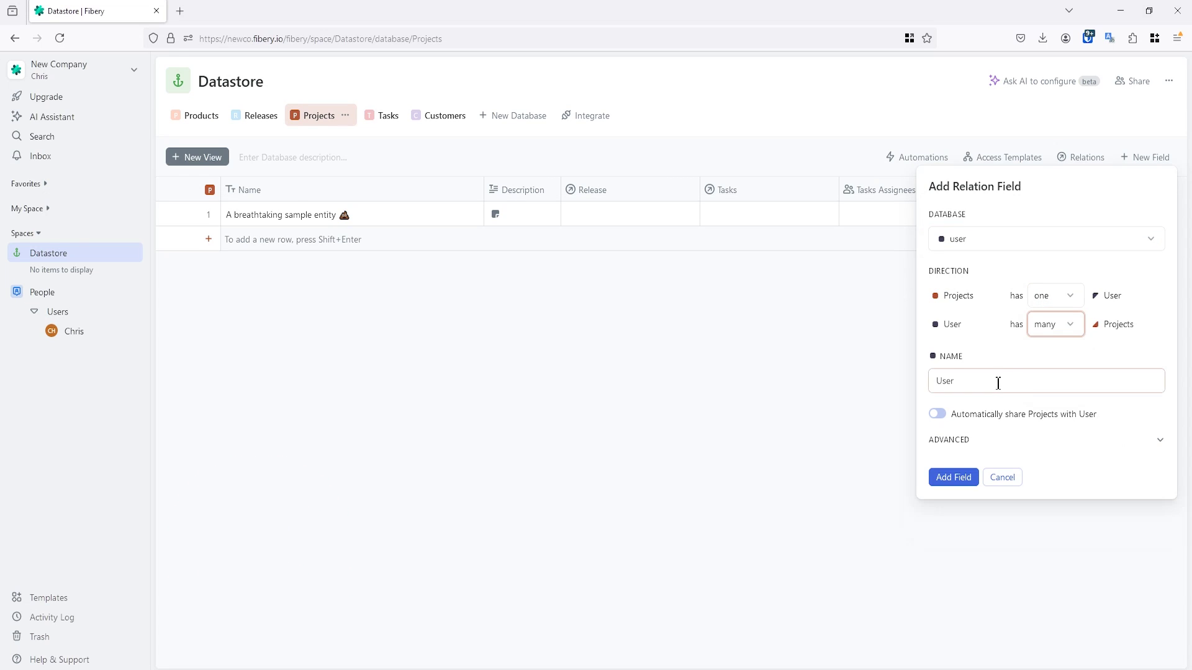
{"action": "type", "text": "Owne"}
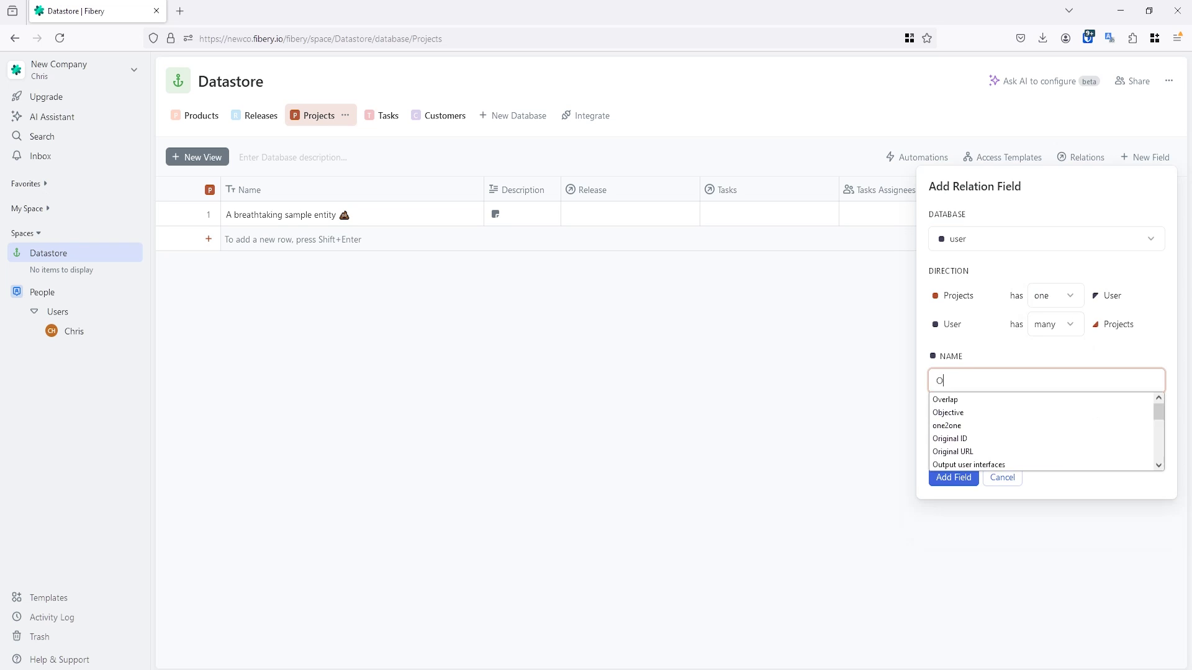
{"action": "left_click", "coordinate": [948, 481]}
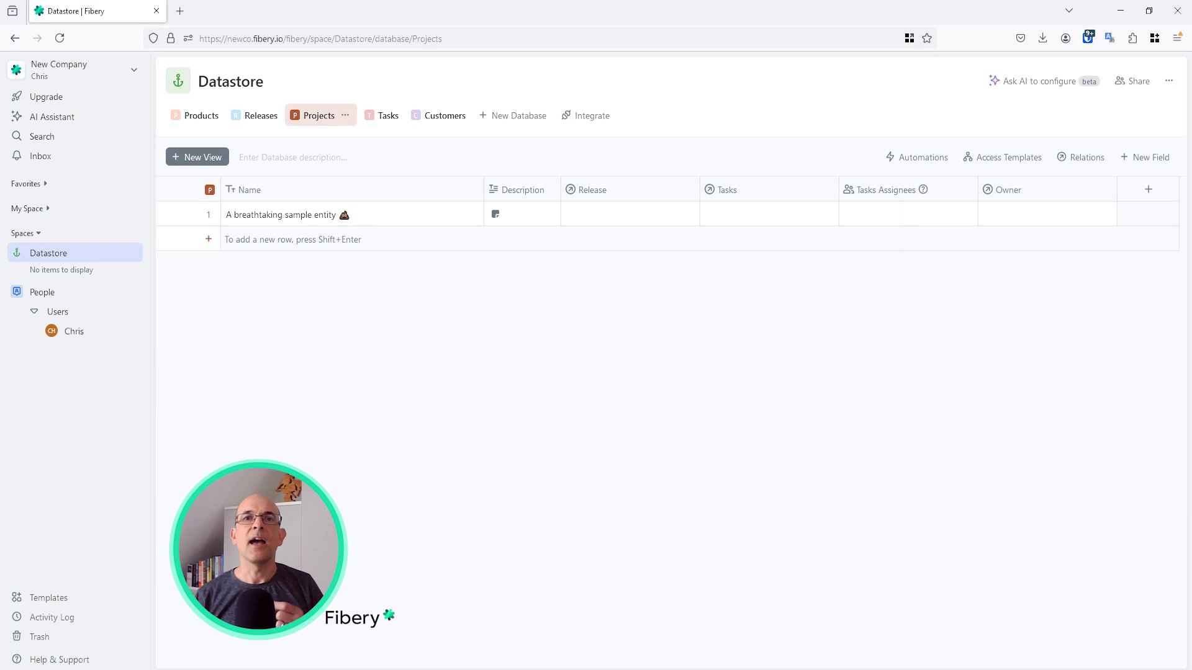
Step: Filter the Owner choices to users whose Role is Project Manager
{"action": "left_click", "coordinate": [1068, 220]}
{"action": "left_click", "coordinate": [1147, 288]}
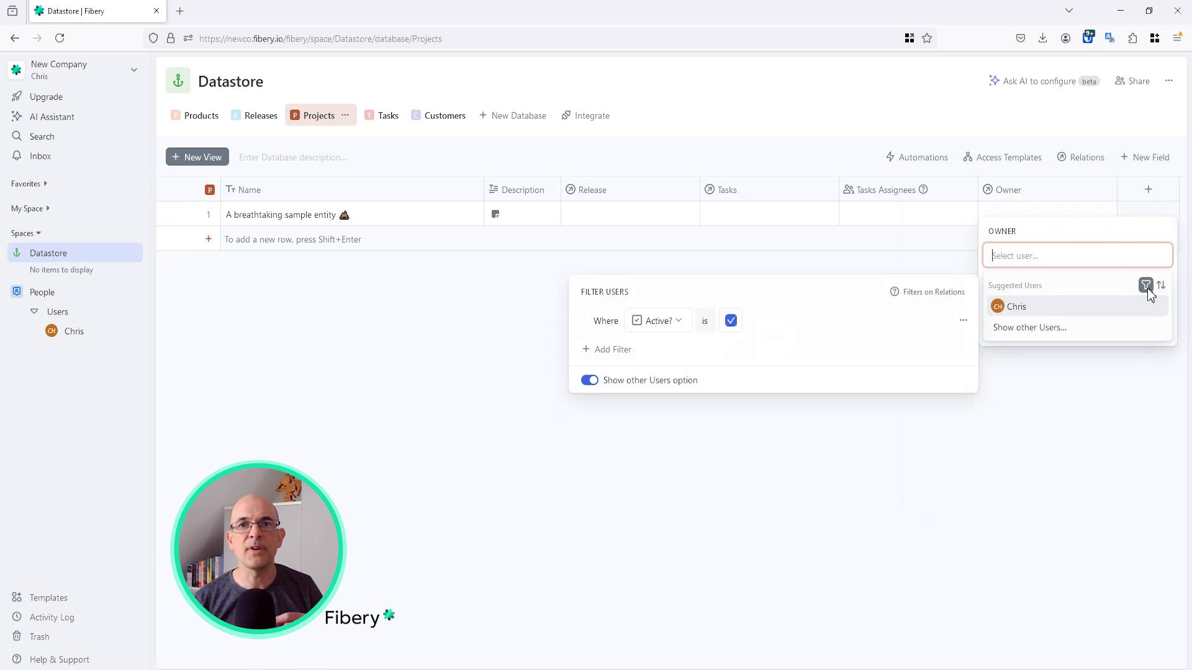
{"action": "left_click", "coordinate": [612, 349]}
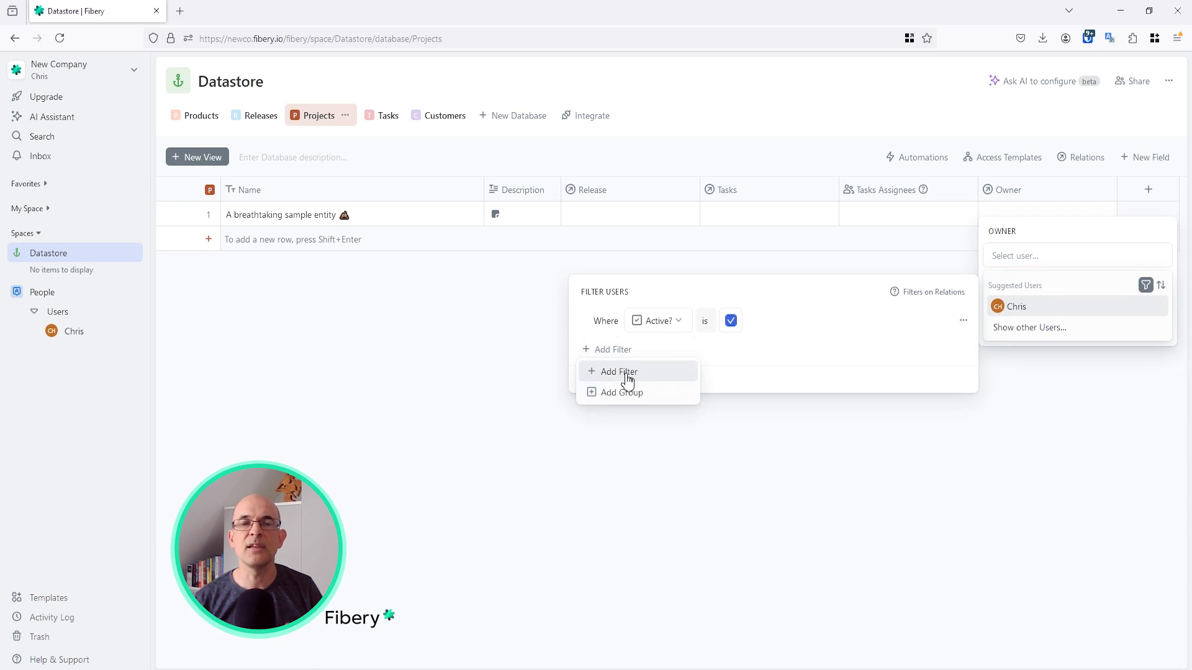
{"action": "left_click", "coordinate": [623, 371]}
{"action": "left_click", "coordinate": [649, 351]}
{"action": "left_click", "coordinate": [672, 509]}
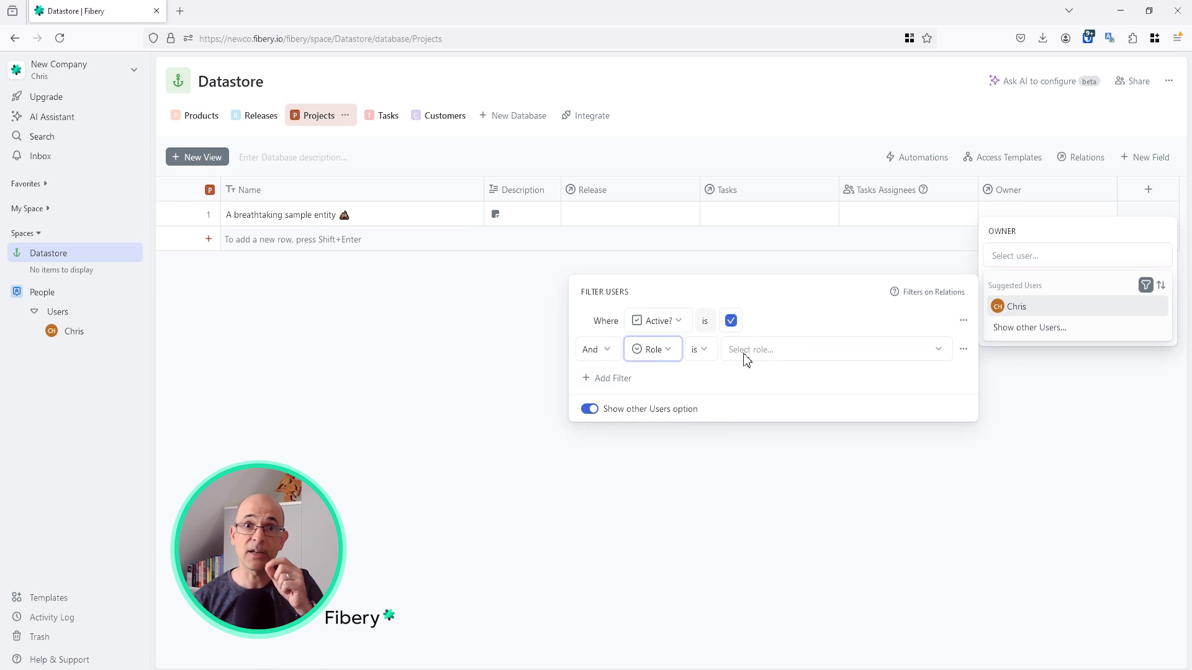
{"action": "left_click", "coordinate": [743, 353]}
{"action": "left_click", "coordinate": [756, 385]}
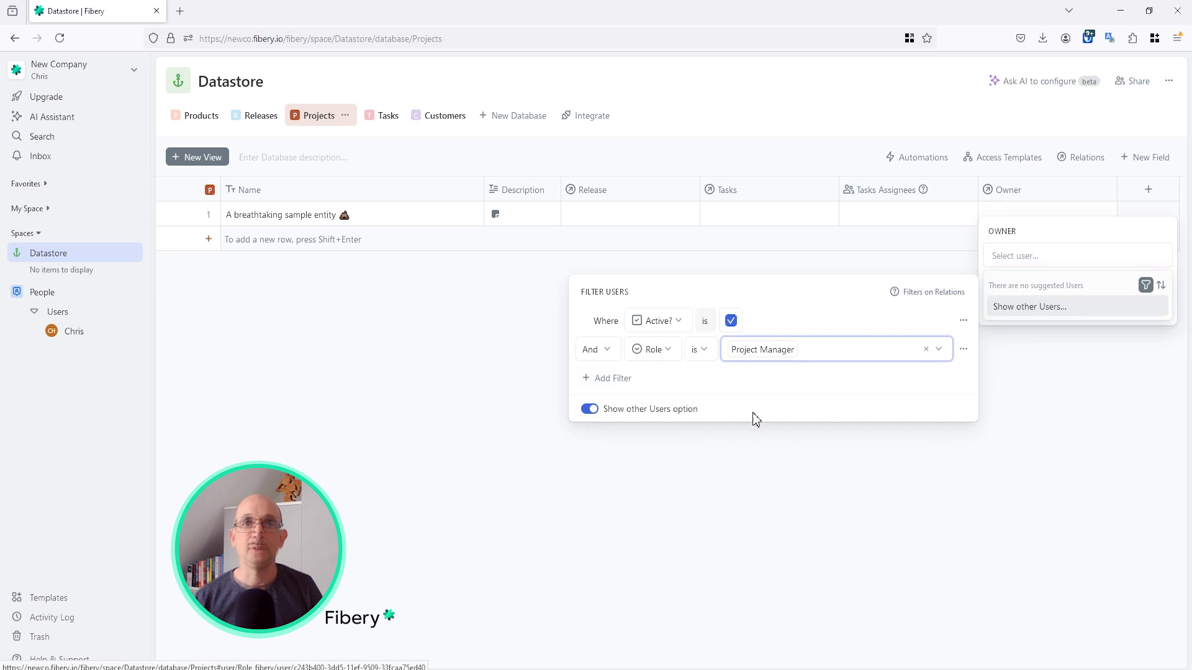
{"action": "left_click", "coordinate": [749, 500]}
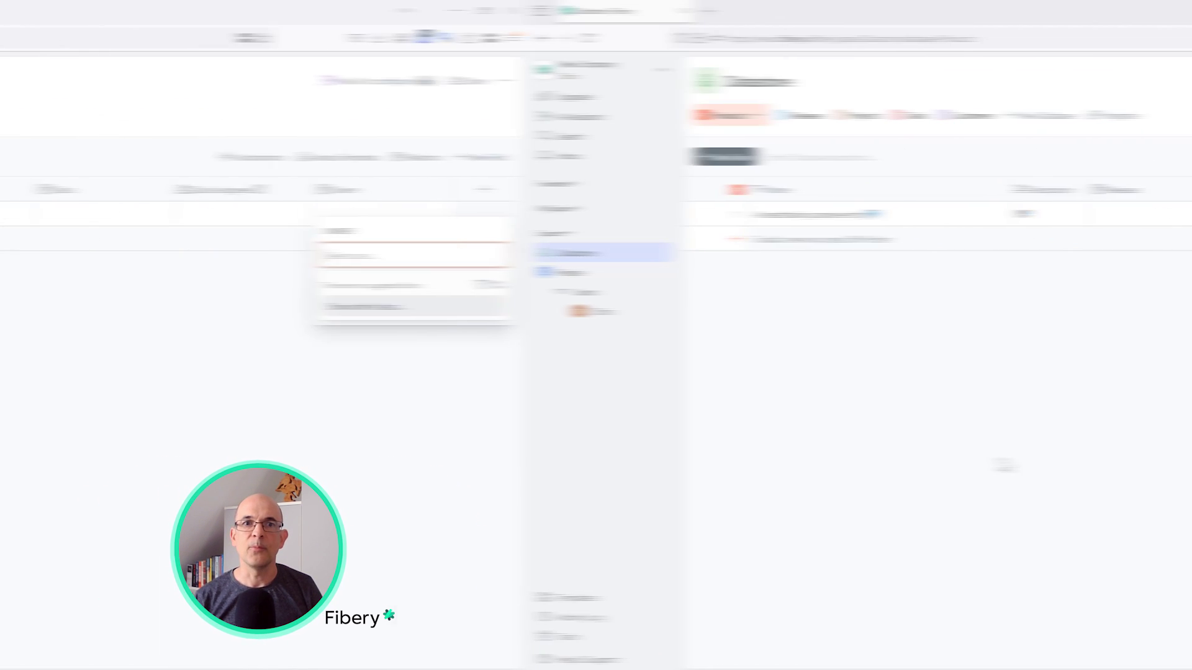
Step: Open the Workspace Map from the New Company menu and zoom into the Datastore
{"action": "left_click", "coordinate": [123, 76]}
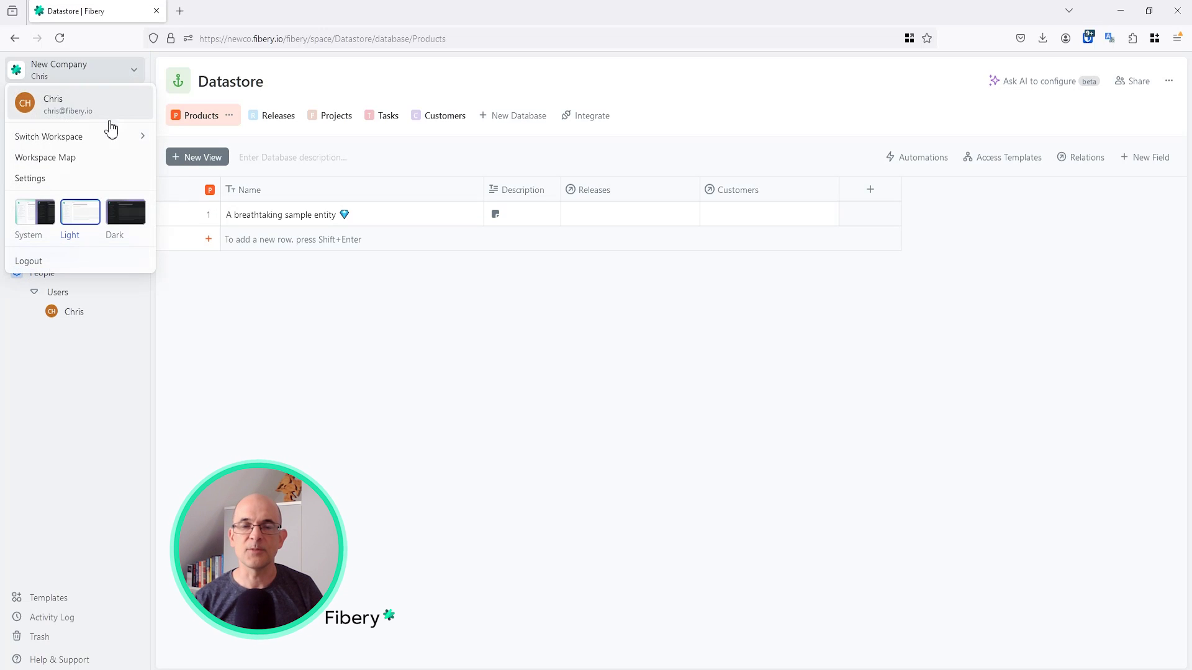
{"action": "left_click", "coordinate": [100, 158]}
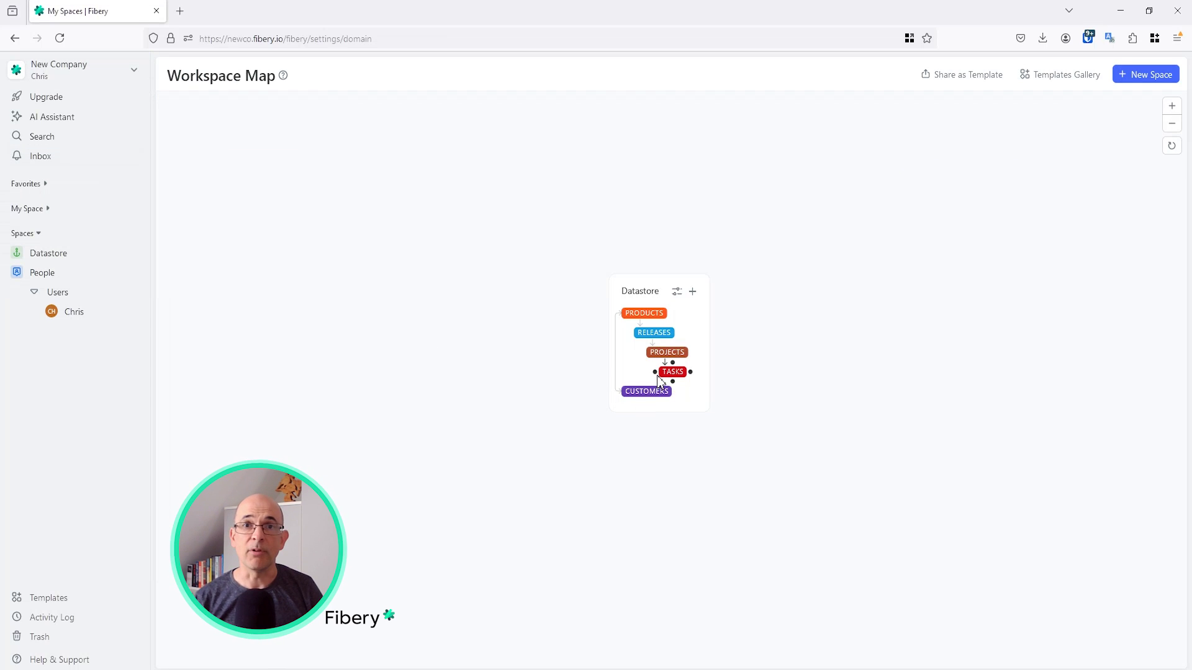
{"action": "scroll", "coordinate": [659, 380], "scroll_direction": "up", "scroll_amount": 4}
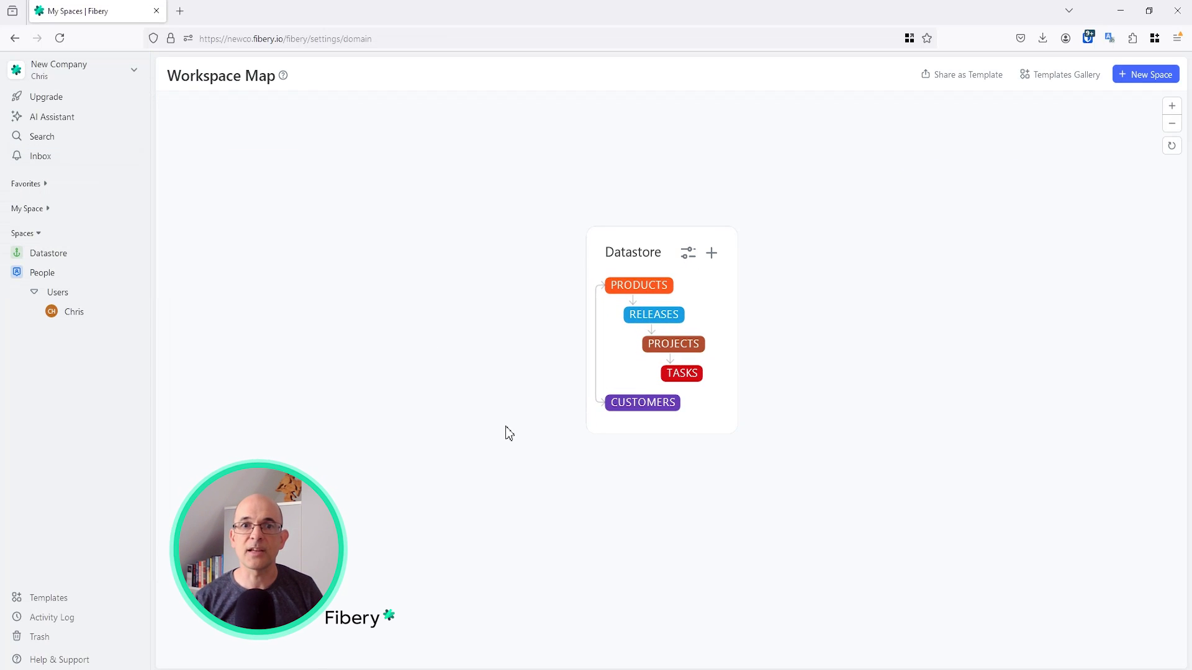